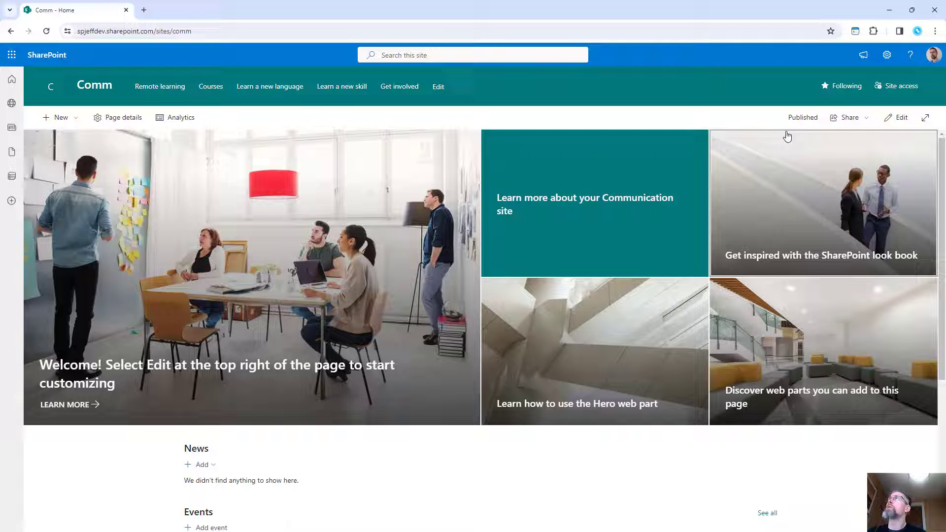
- Put the homepage in edit mode and cross out the empty margins beside News
click(896, 118)
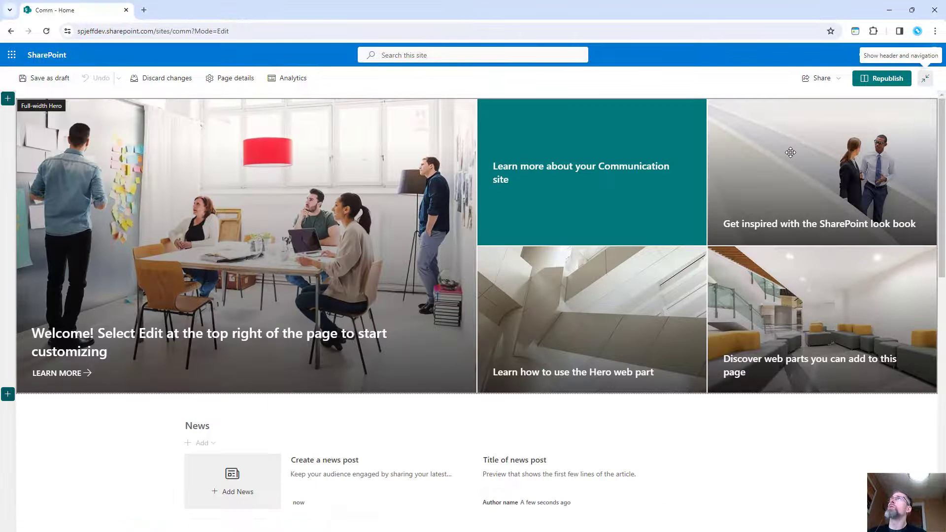
scroll(560, 207, down, 5)
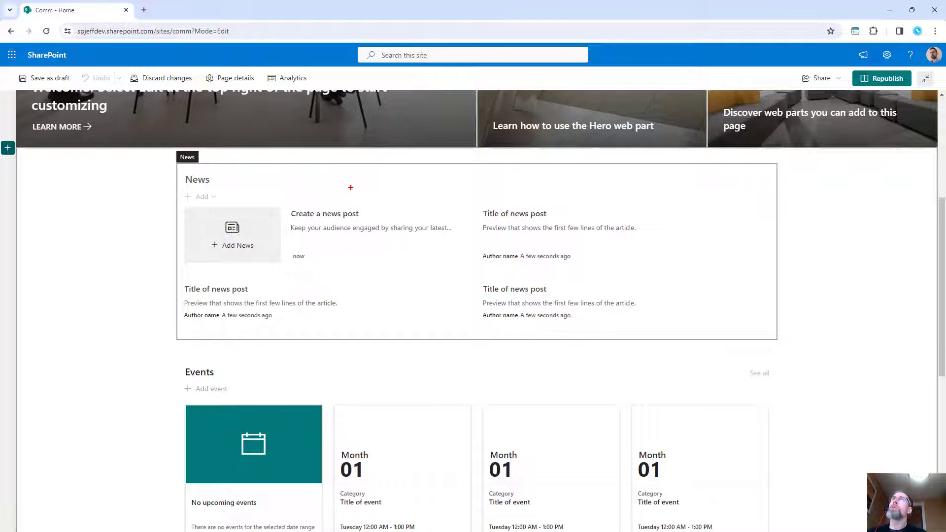
mouse_move(166, 165)
mouse_down()
mouse_move(148, 274)
mouse_move(58, 401)
mouse_move(40, 513)
mouse_move(133, 327)
mouse_move(169, 171)
mouse_up()
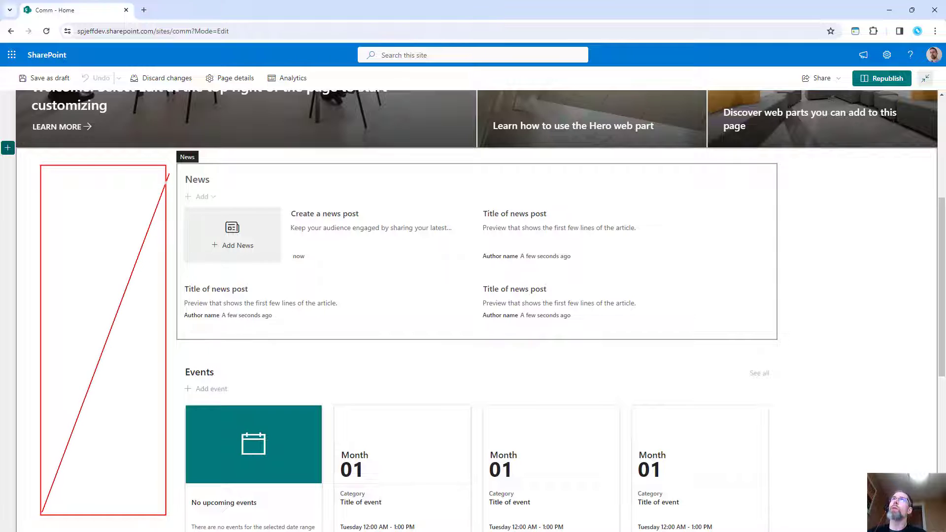
drag(51, 170, 164, 512)
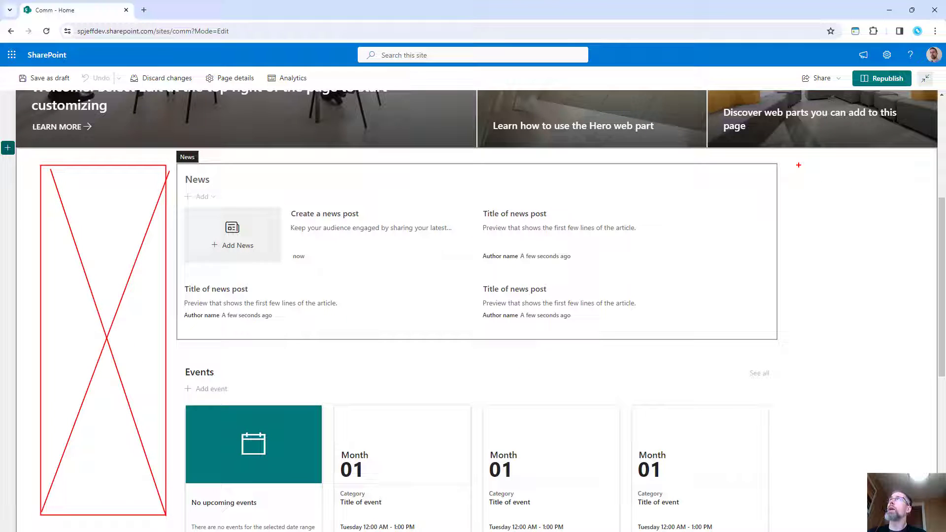
mouse_move(796, 165)
mouse_down()
mouse_move(906, 512)
mouse_move(917, 518)
mouse_up()
drag(786, 517, 914, 171)
drag(793, 175, 895, 474)
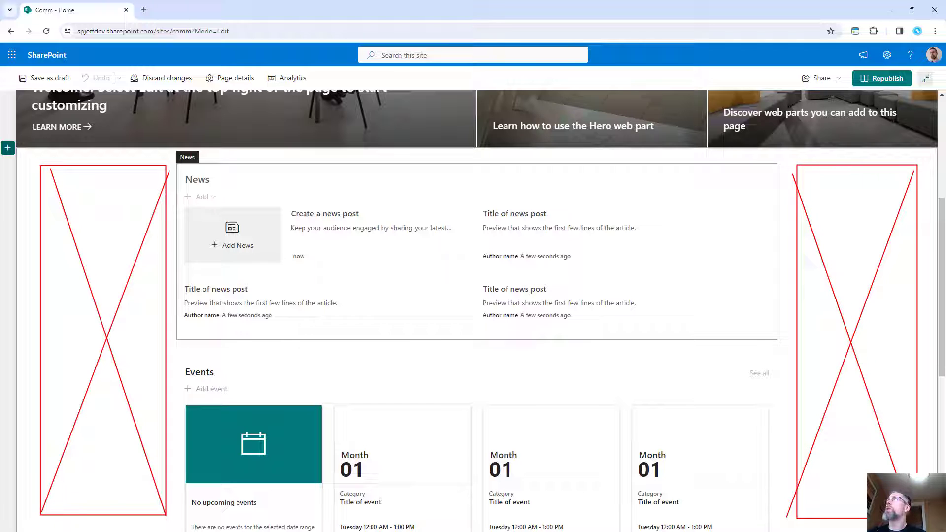
- Clear the annotations and scroll back to the top of the homepage
key(Escape)
scroll(15, 148, up, 1)
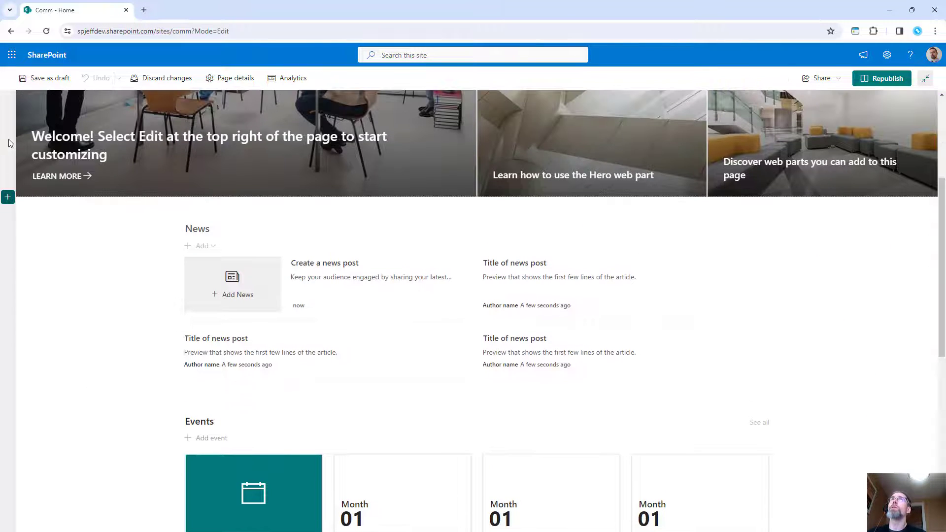
scroll(9, 143, up, 4)
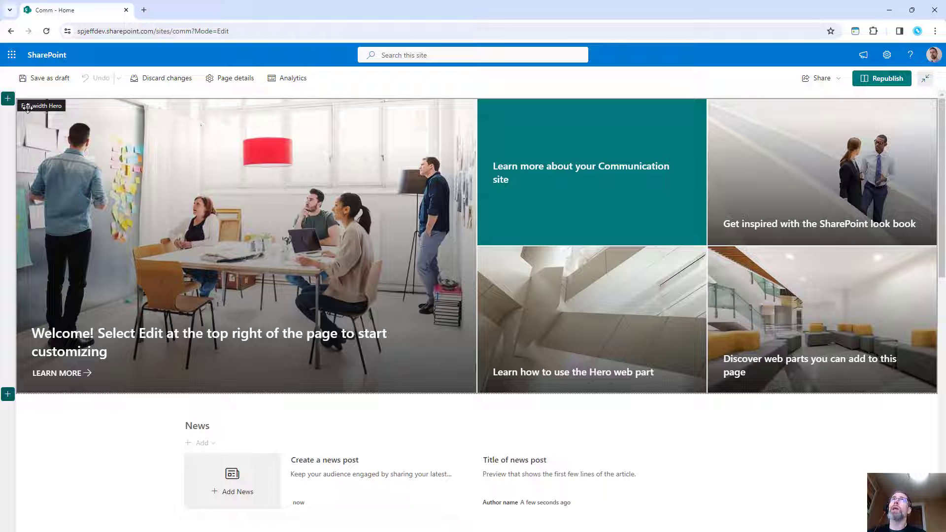
- Insert a full-width section above the hero and highlight the web parts it allows
click(8, 99)
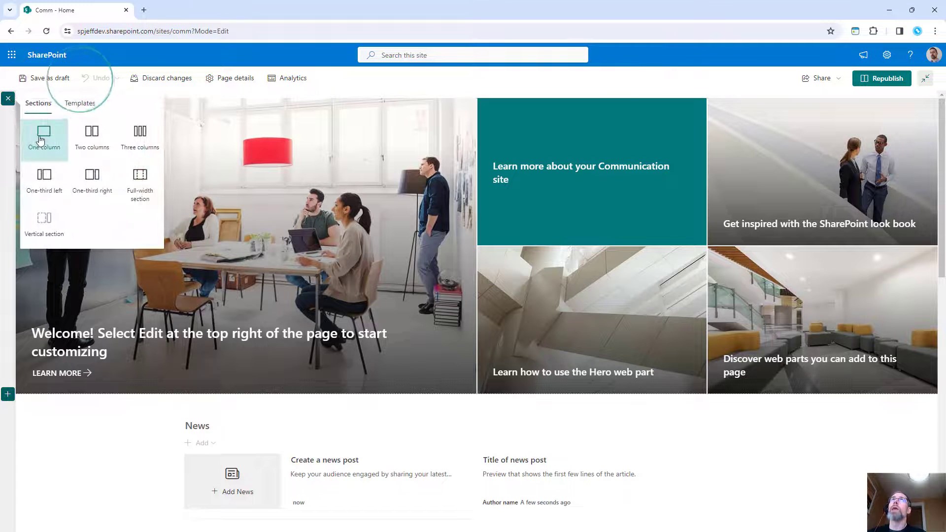
click(135, 187)
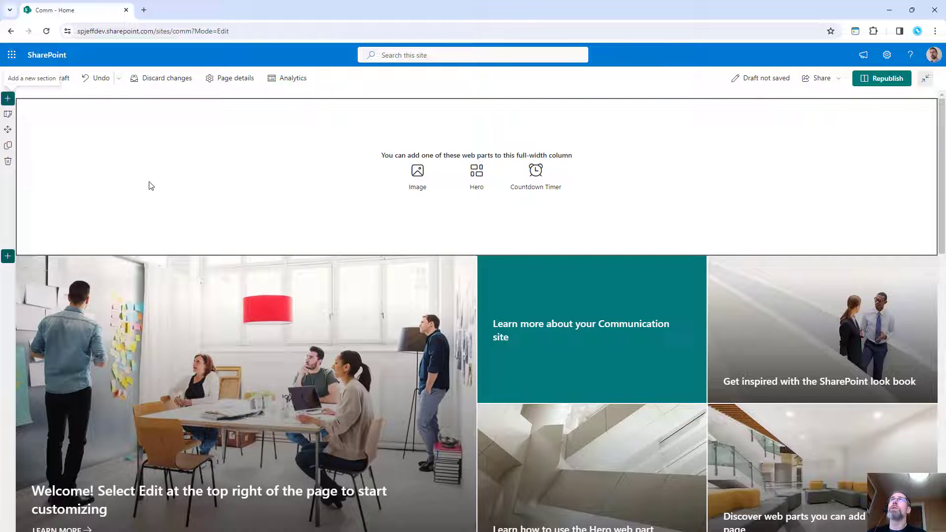
drag(393, 160, 384, 143)
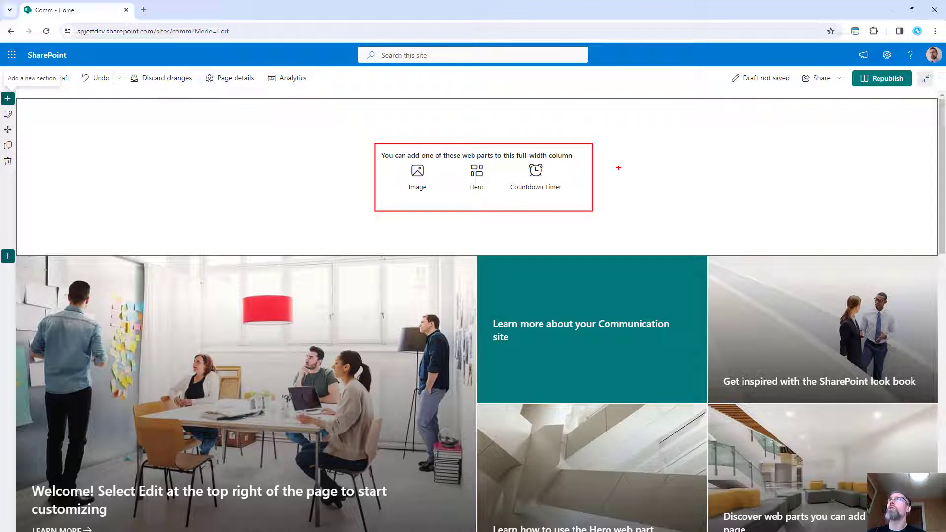
drag(606, 176, 653, 223)
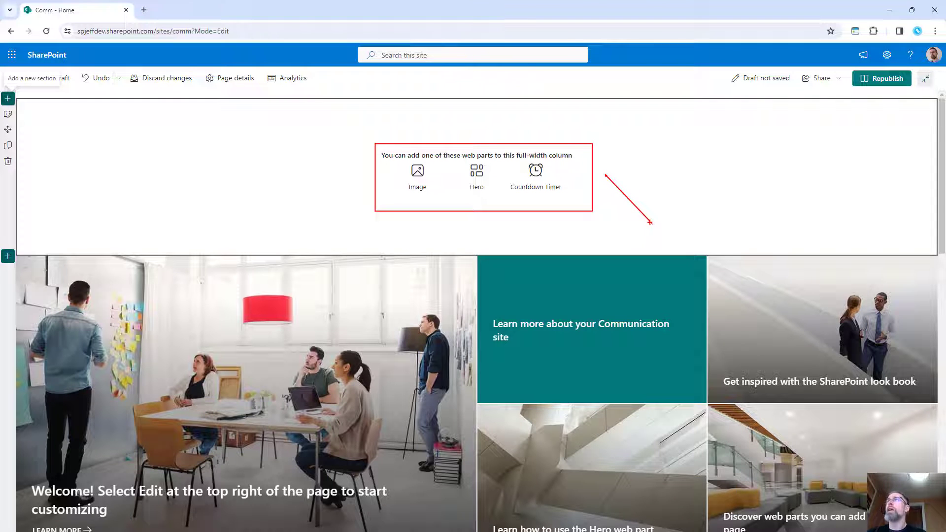
key(Escape)
- Review the web part choices in the picker above News
scroll(439, 186, down, 6)
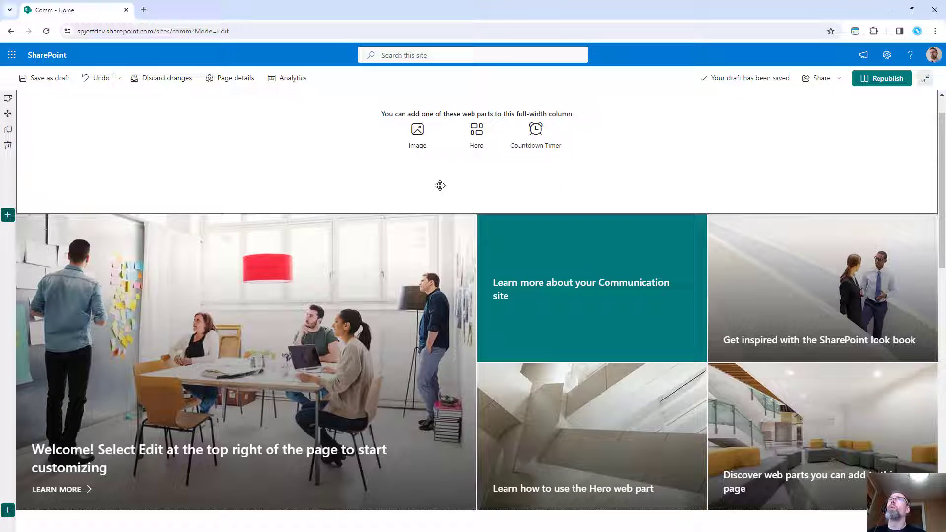
click(477, 264)
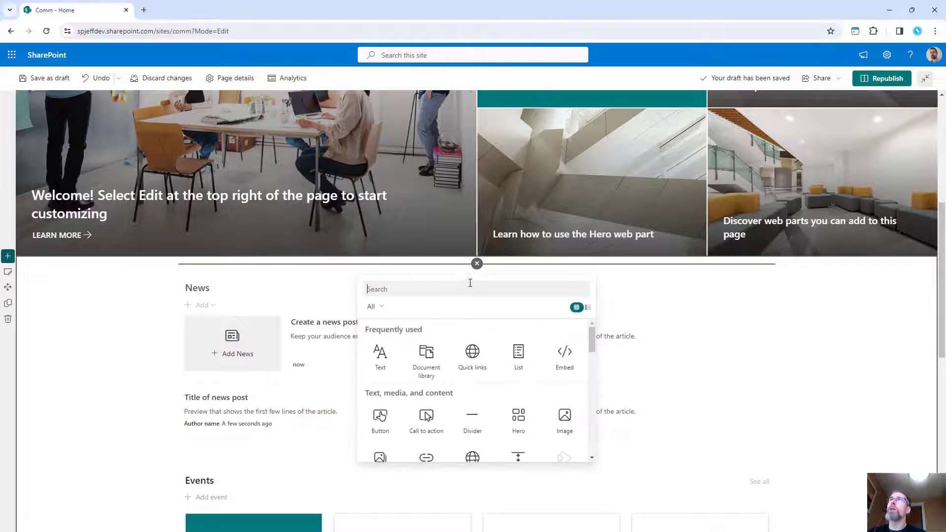
scroll(468, 345, down, 10)
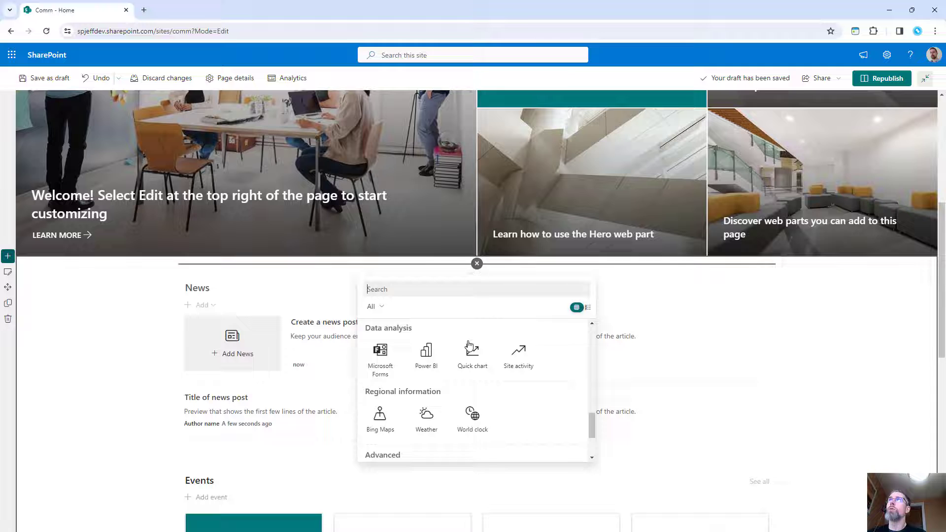
scroll(466, 344, up, 9)
mouse_move(367, 314)
mouse_down()
mouse_move(559, 418)
mouse_move(588, 449)
mouse_up()
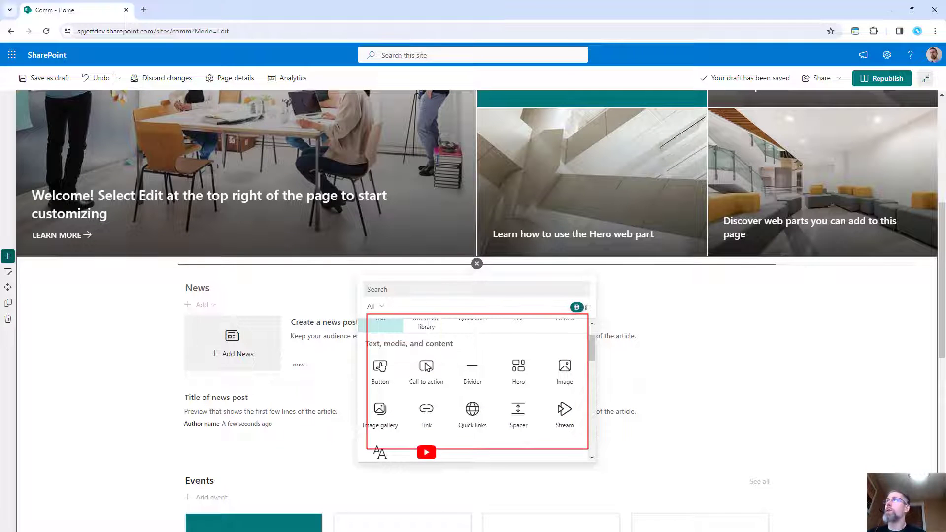
scroll(565, 413, up, 2)
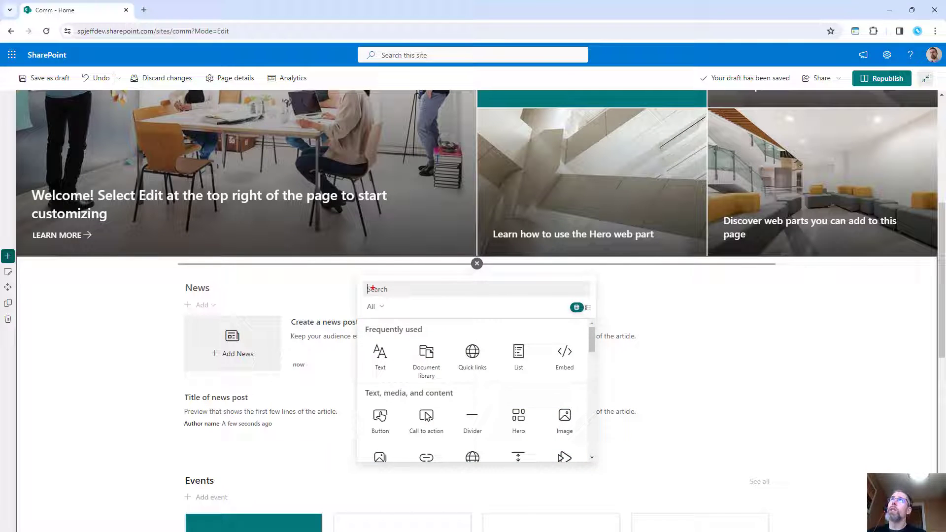
mouse_move(357, 279)
mouse_down()
mouse_move(480, 349)
mouse_move(599, 466)
mouse_up()
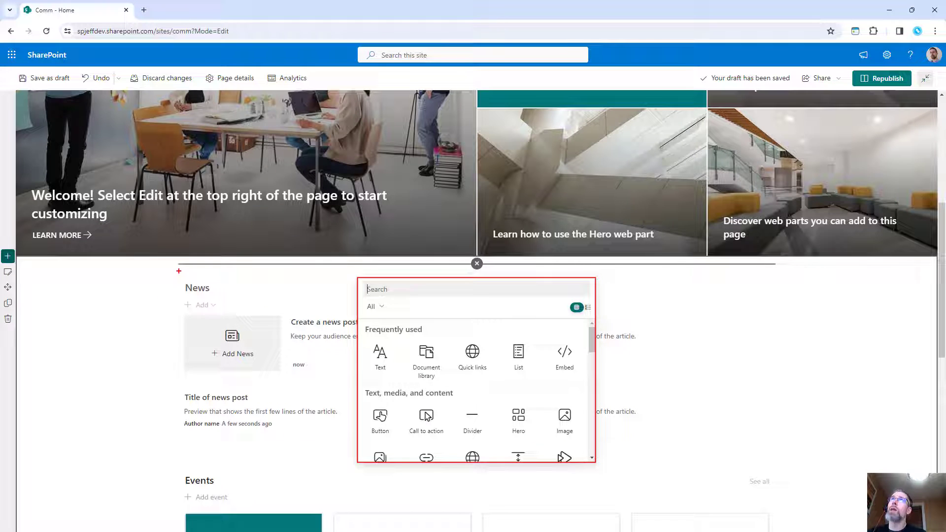
- Cross out the empty left and right margins beside News, then clear the marks
drag(181, 270, 28, 476)
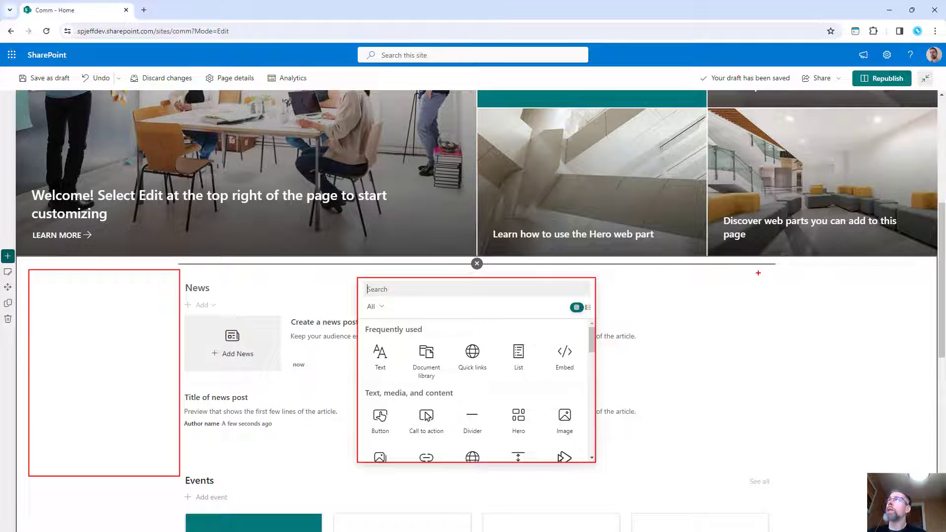
drag(766, 266, 925, 504)
mouse_move(821, 423)
mouse_down()
mouse_move(782, 494)
mouse_move(893, 275)
mouse_up()
drag(767, 267, 893, 473)
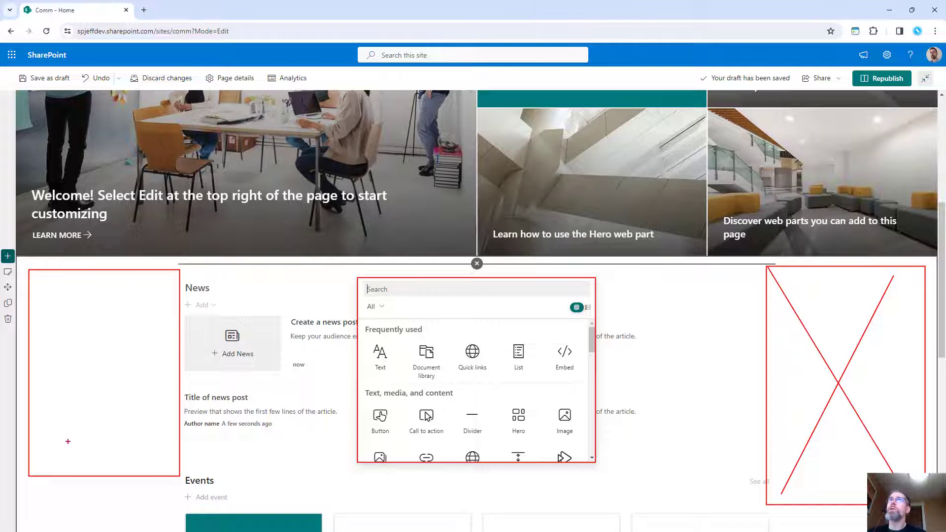
drag(39, 473, 171, 272)
drag(28, 269, 412, 19)
key(Escape)
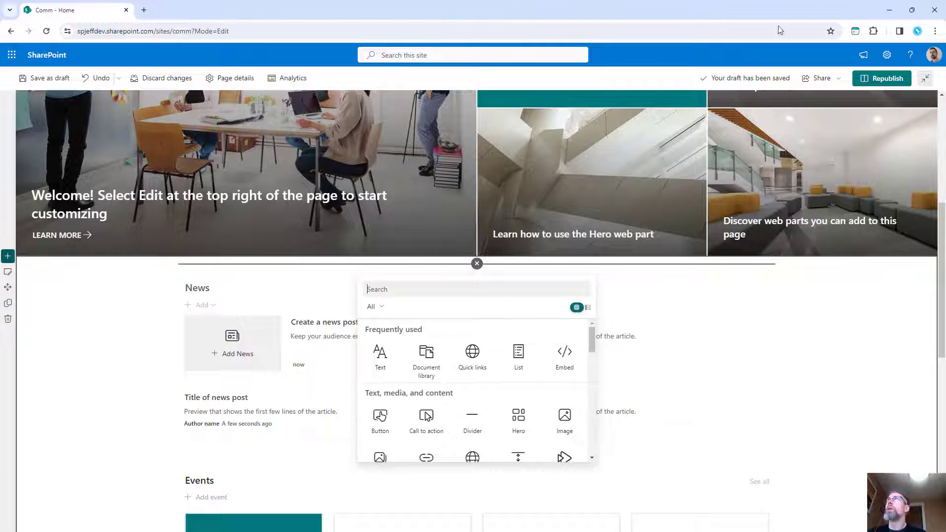
scroll(511, 139, up, 6)
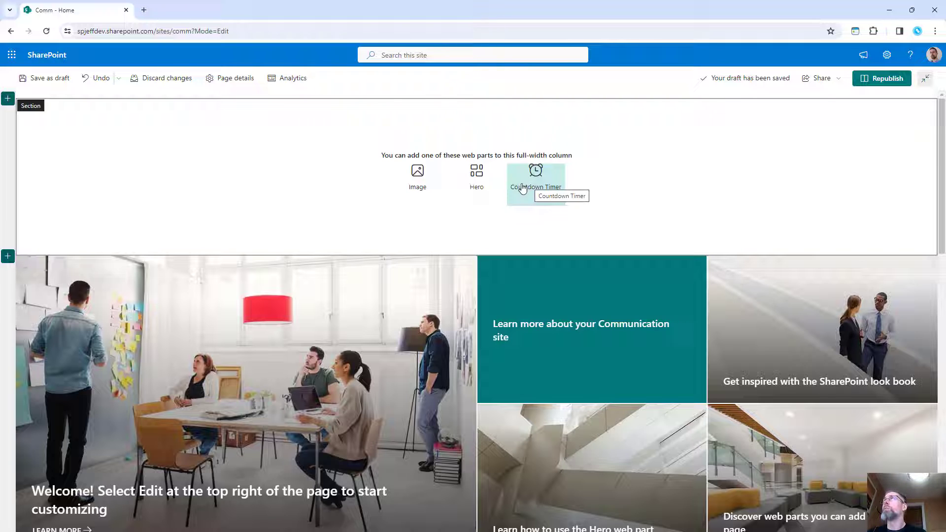
- Delete the empty full-width section from the top of the page
click(208, 166)
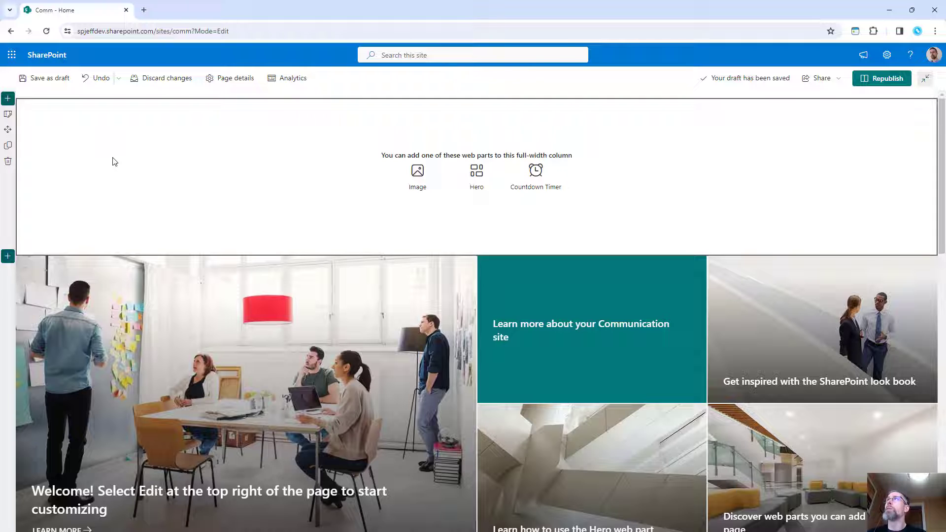
click(8, 161)
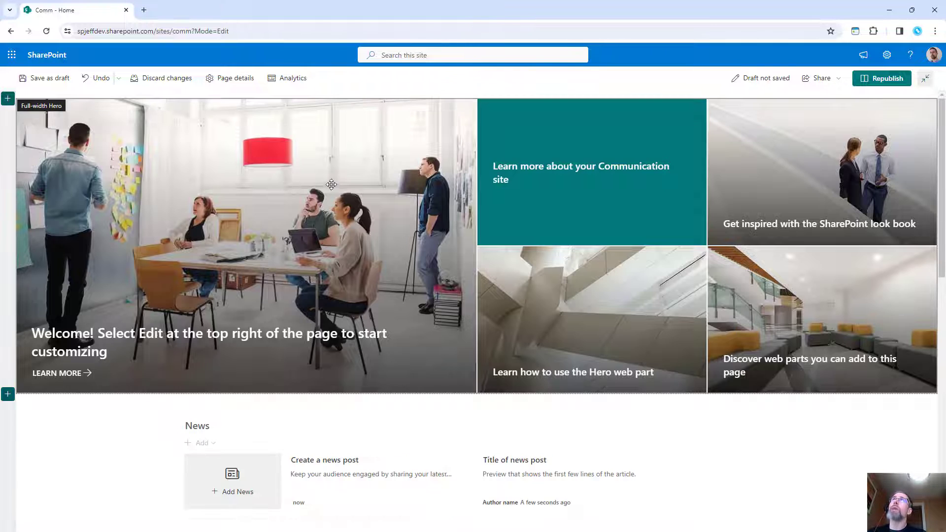
scroll(343, 188, down, 4)
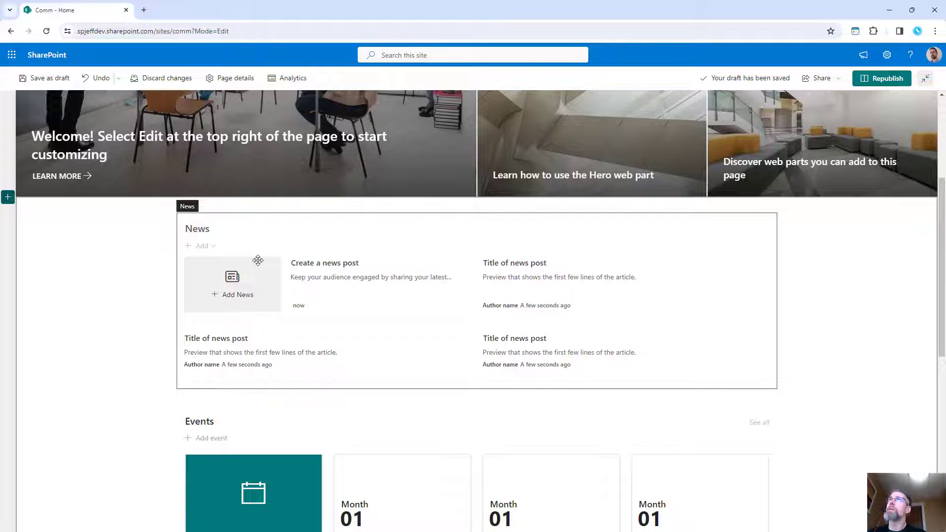
- Draw arrows showing News should stretch into both side margins, then switch to PowerShell
drag(172, 230, 36, 477)
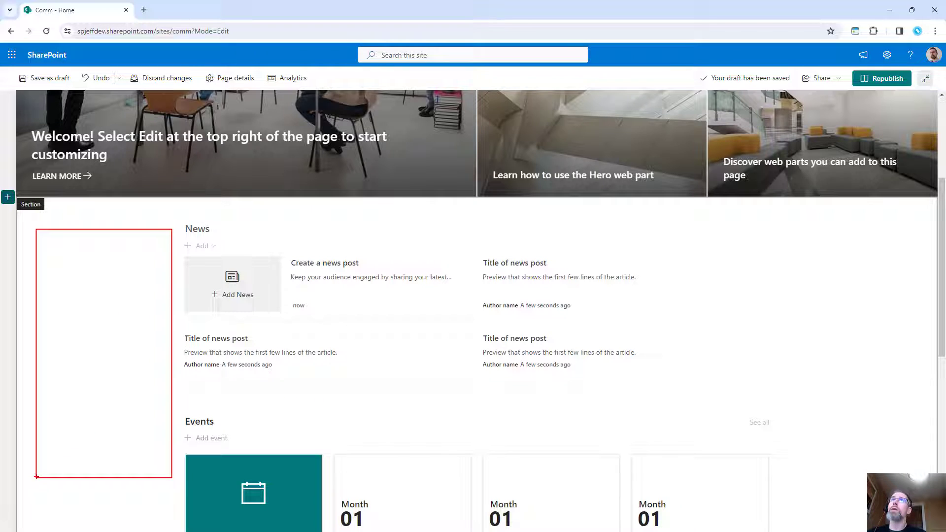
drag(58, 278, 144, 278)
drag(65, 354, 183, 355)
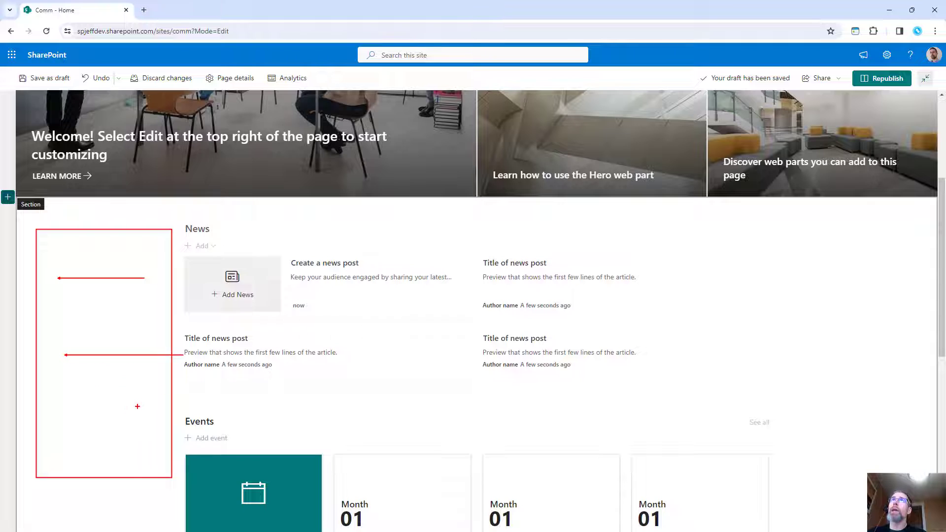
drag(52, 415, 162, 415)
drag(782, 234, 919, 474)
drag(898, 271, 815, 271)
drag(889, 346, 820, 346)
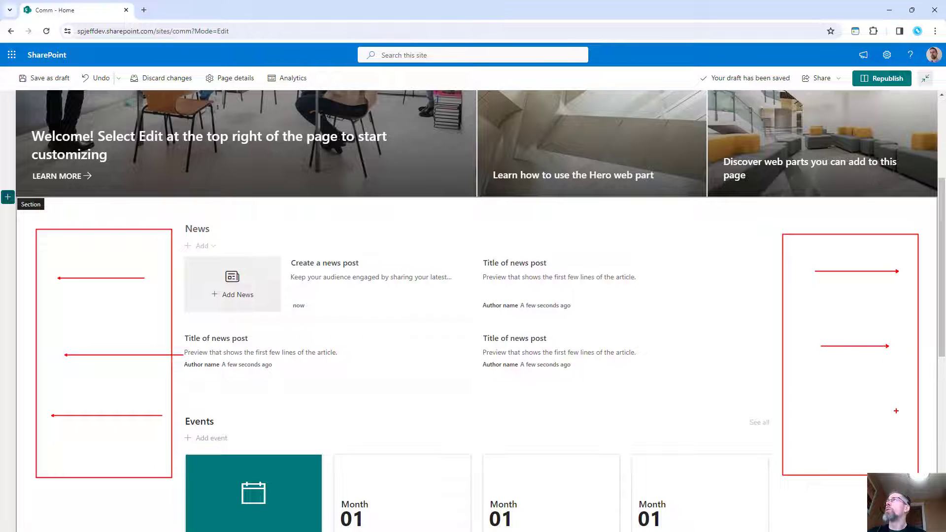
drag(896, 414, 815, 414)
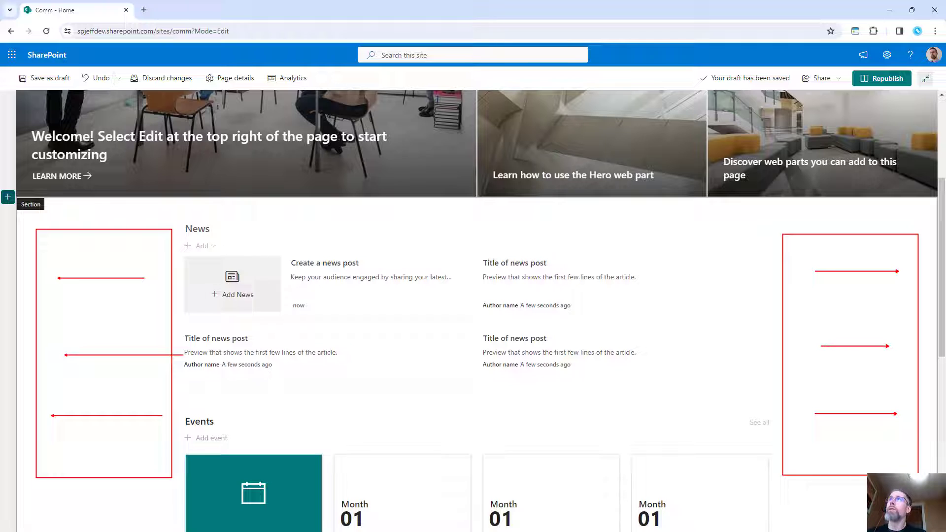
key(Escape)
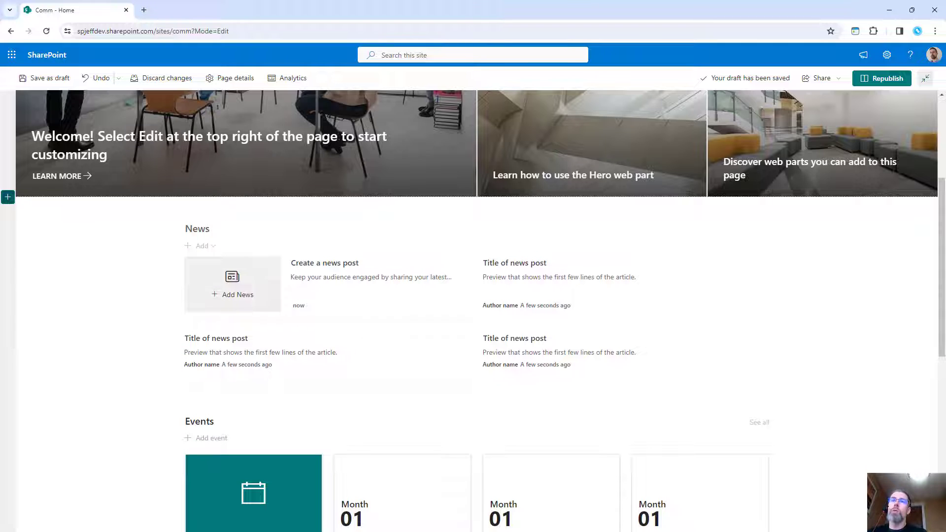
key(alt+Tab)
- Run gcm *pnp* to list the PnP cmdlets, then return to the SharePoint edit page
text(gcm *p)
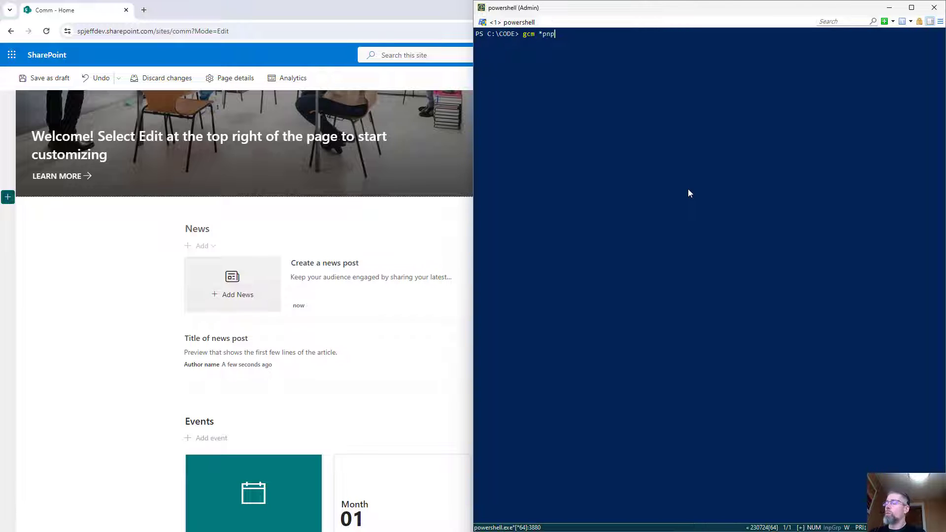
text(np*)
key(Return)
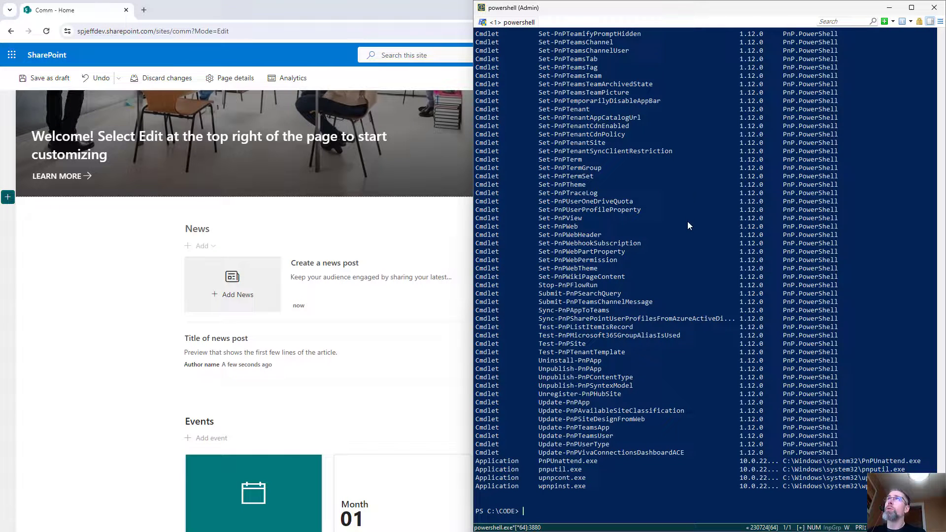
click(148, 323)
scroll(498, 334, up, 1)
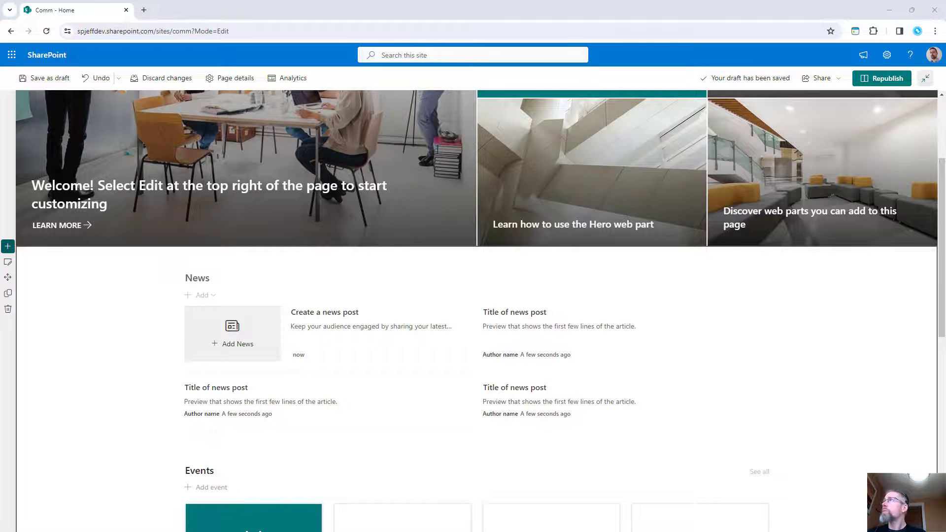
key(alt+Tab)
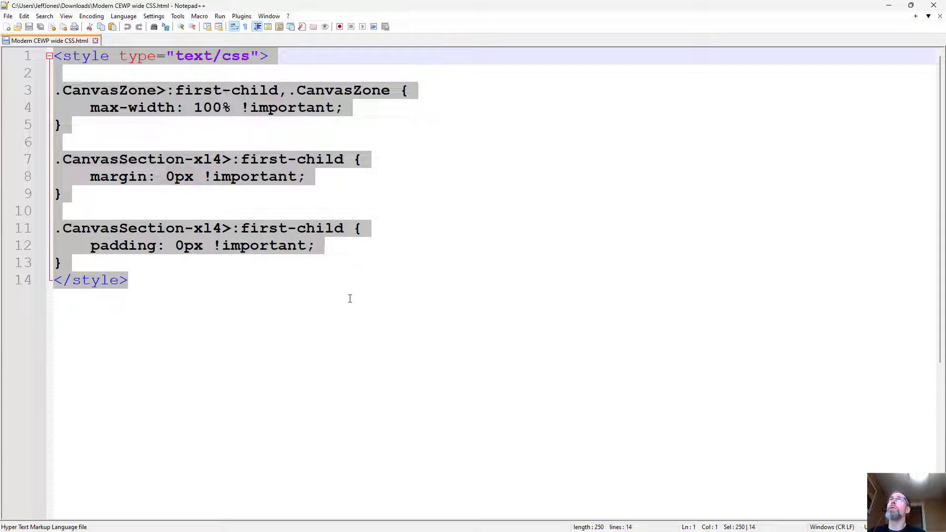
ctrl+scroll(350, 298, up, 3)
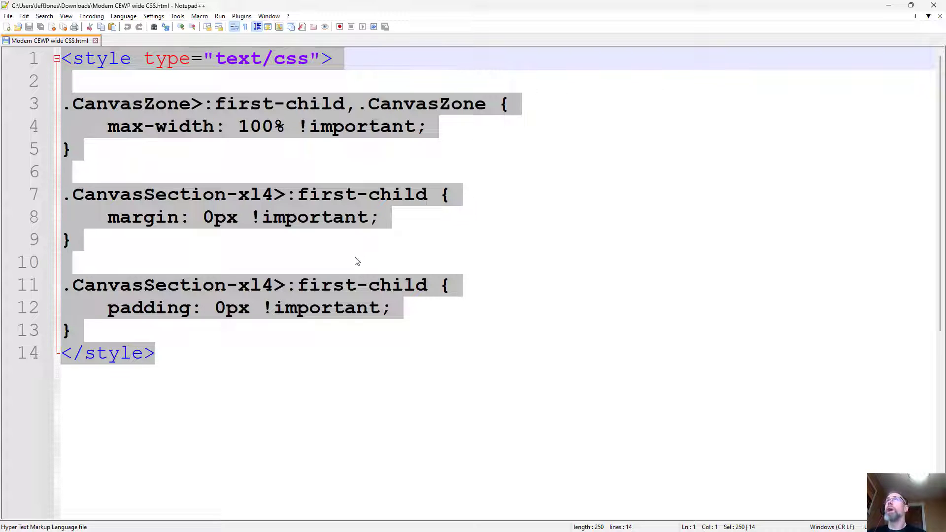
double_click(392, 10)
click(671, 10)
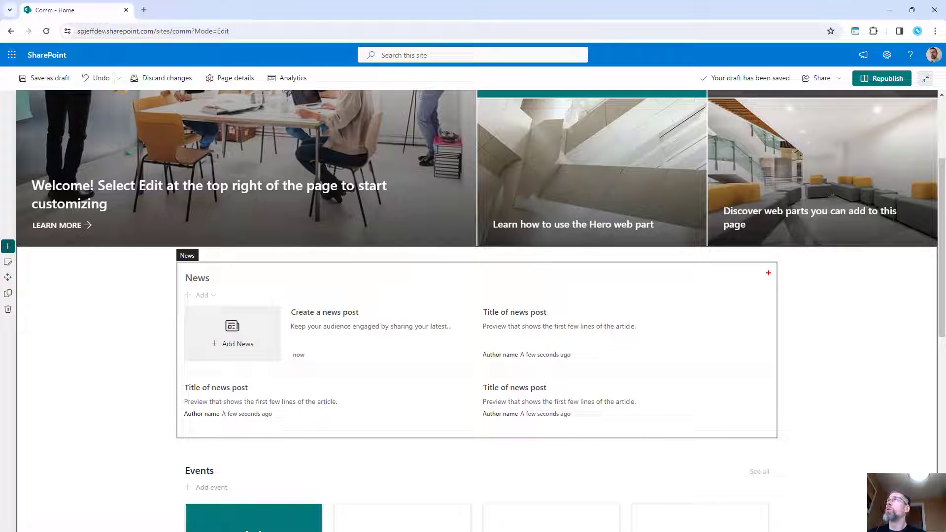
- Cross out the unused columns beside News and mark that content should fill them
mouse_move(781, 260)
mouse_down()
mouse_move(935, 516)
mouse_move(926, 519)
mouse_up()
drag(798, 496, 882, 306)
drag(796, 279, 875, 475)
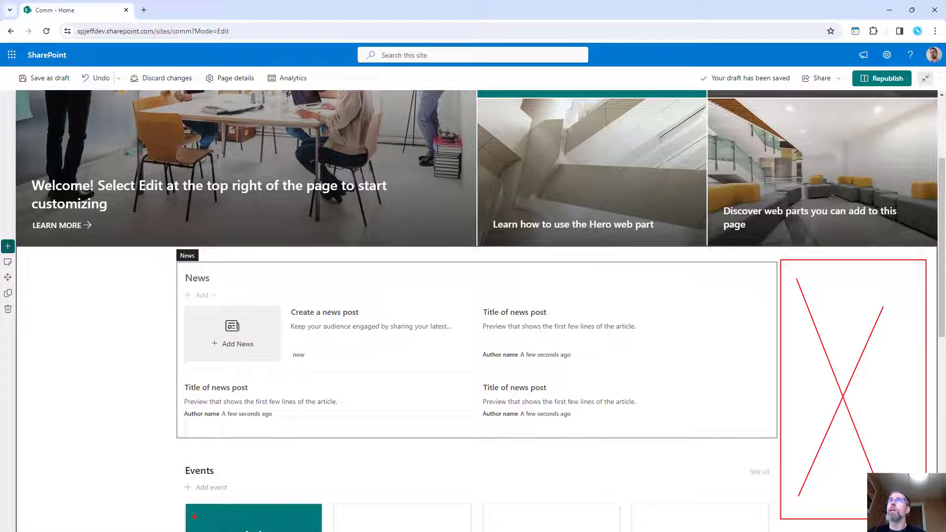
drag(174, 518, 20, 253)
drag(20, 255, 148, 497)
mouse_move(21, 513)
mouse_down()
mouse_move(153, 340)
mouse_move(173, 260)
mouse_up()
drag(73, 276, 153, 276)
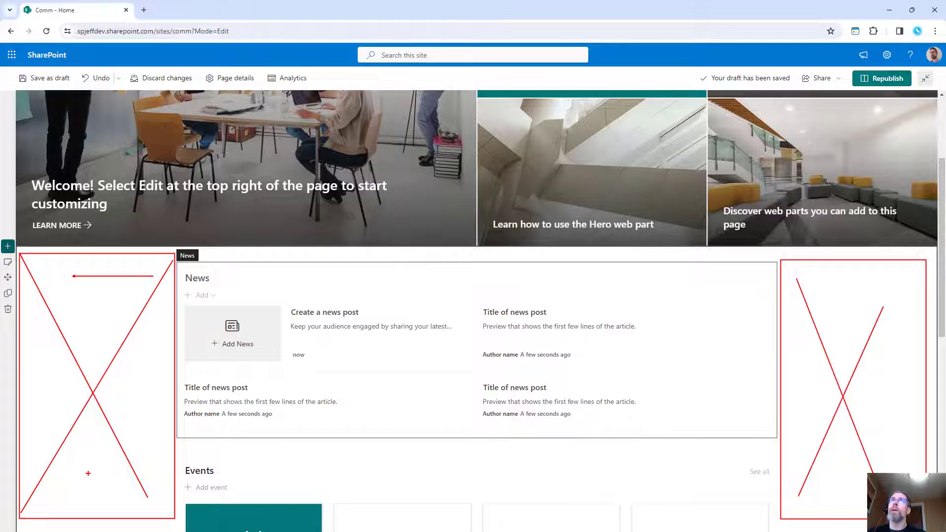
drag(77, 483, 150, 482)
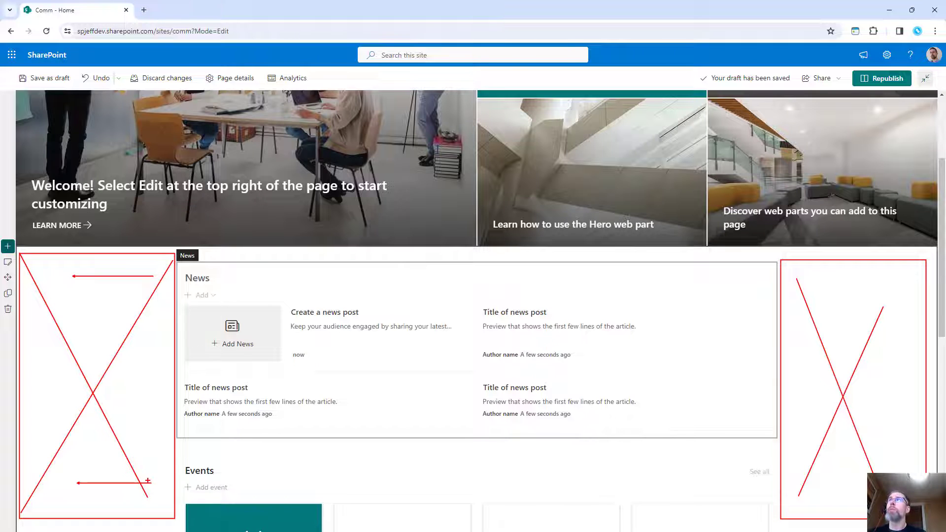
key(Escape)
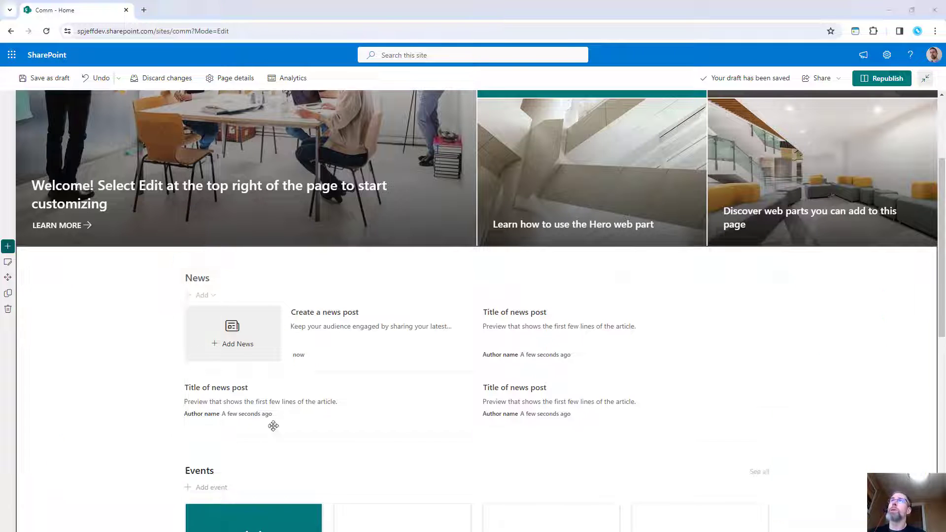
- Select the site portion of the page URL in the address bar and switch to PowerShell
click(193, 30)
drag(215, 31, 77, 31)
key(ctrl+c)
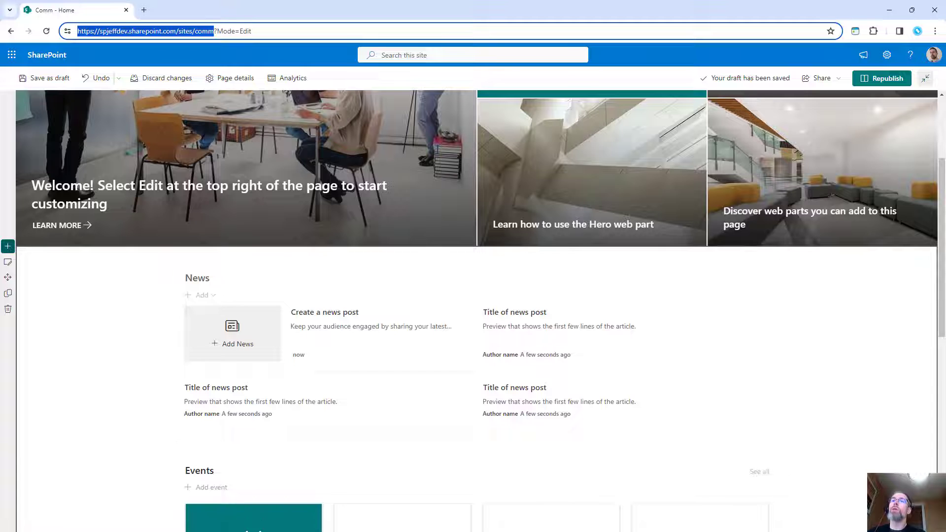
key(alt+Tab)
- Run cls, Connect-PnPOnline -Url with the pasted site URL and -UseWebLogin, then Get-PnPWeb
text(cls)
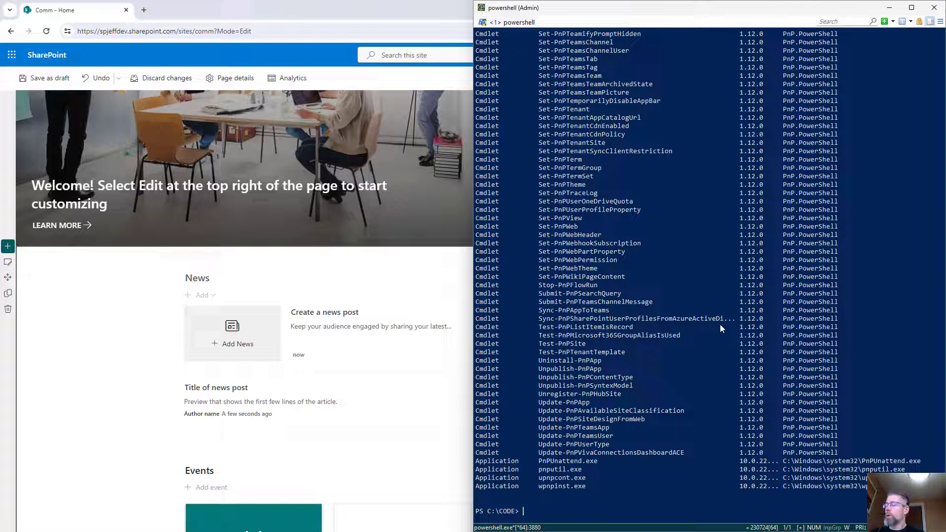
key(Return)
text(connect-pnpon)
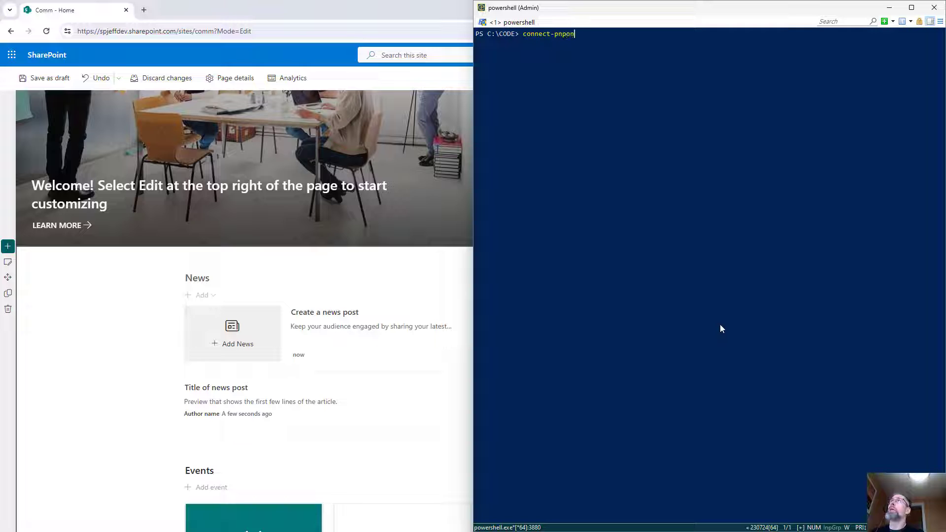
key(Tab)
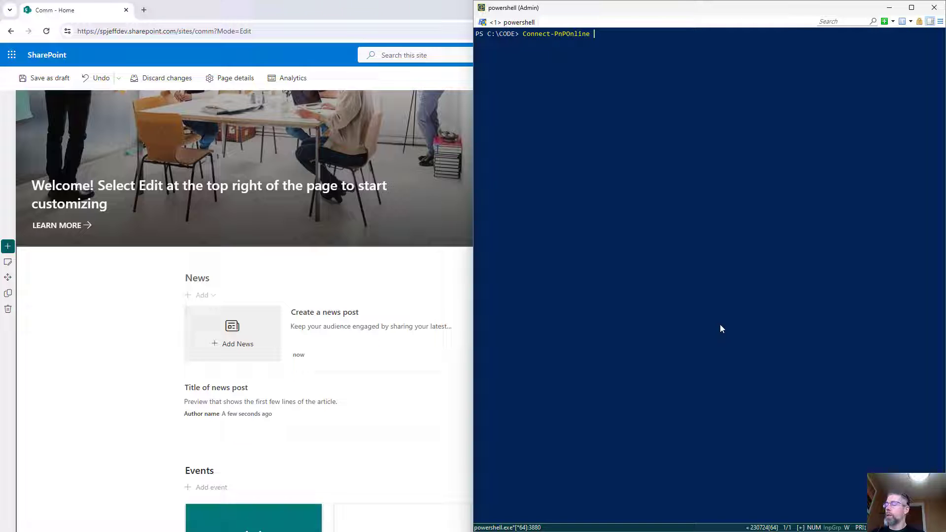
text(-ur)
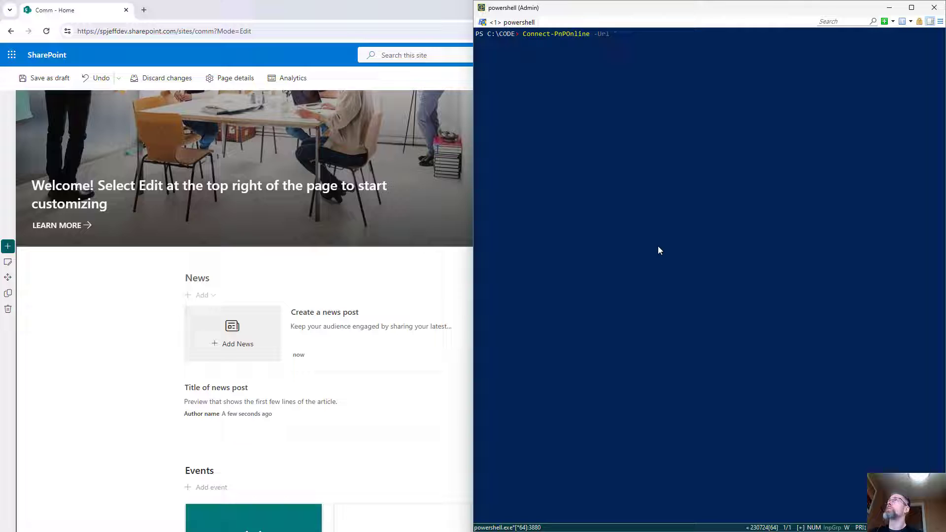
key(ctrl+v)
text(" -UseWebLogin)
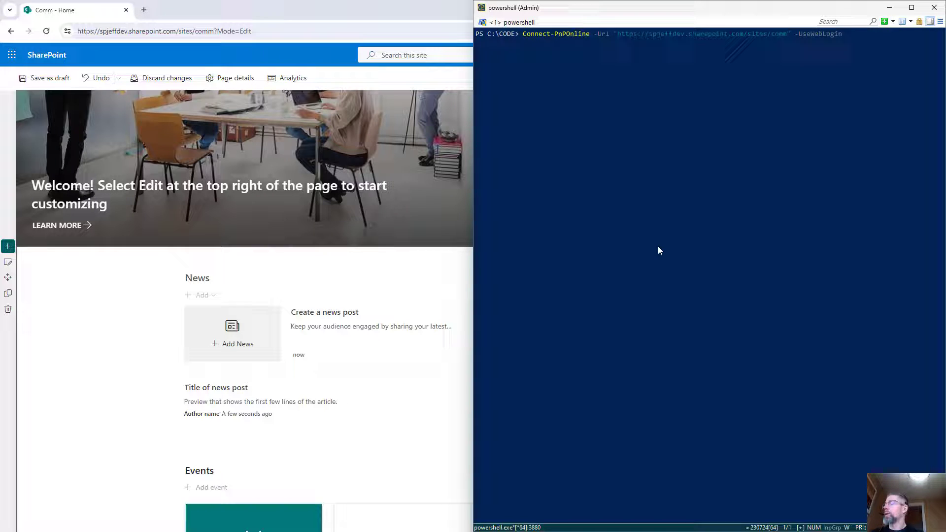
key(Return)
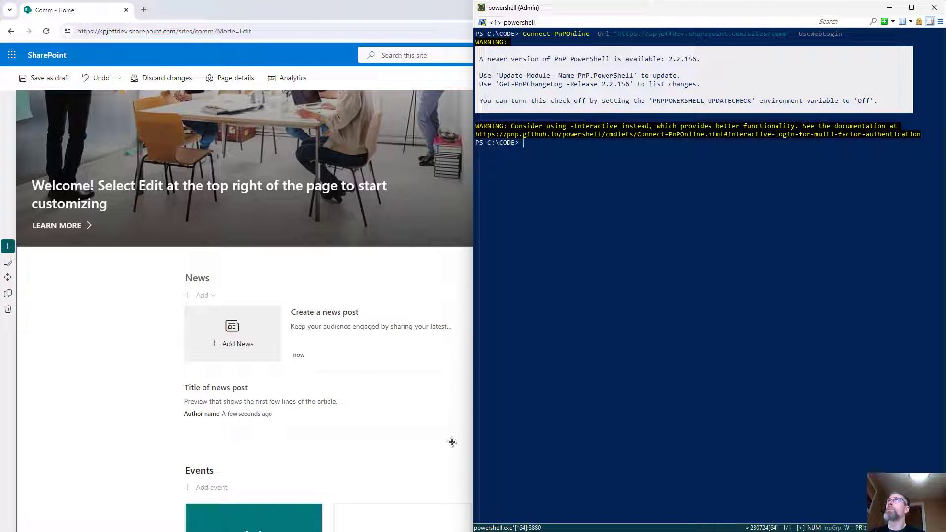
text(Get-PnPWeb)
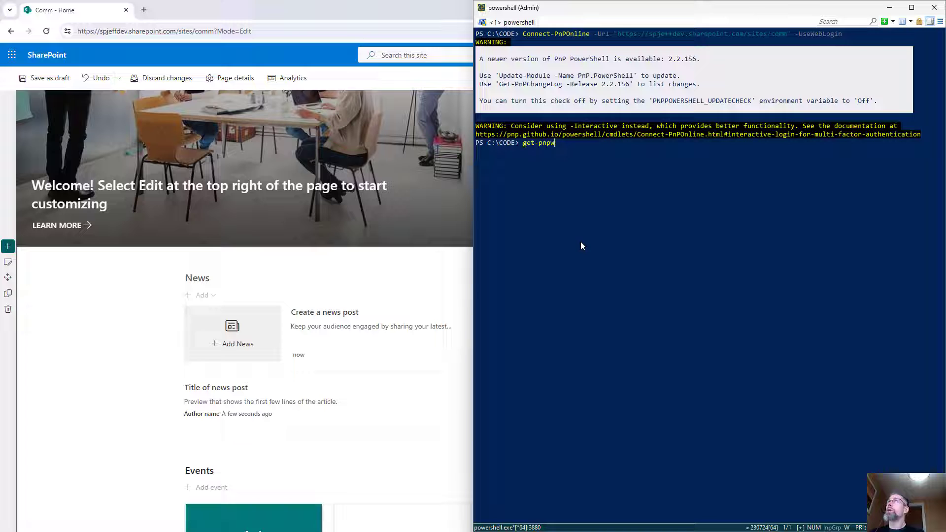
key(Return)
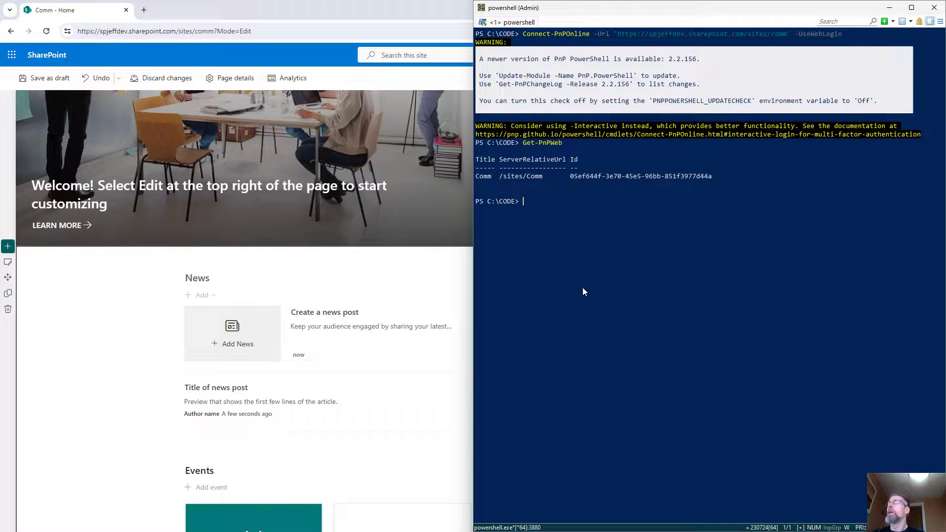
- Find Add-PnPSiteCollectionAppCatalog with gcm add*catalog* and copy its name
text(gc)
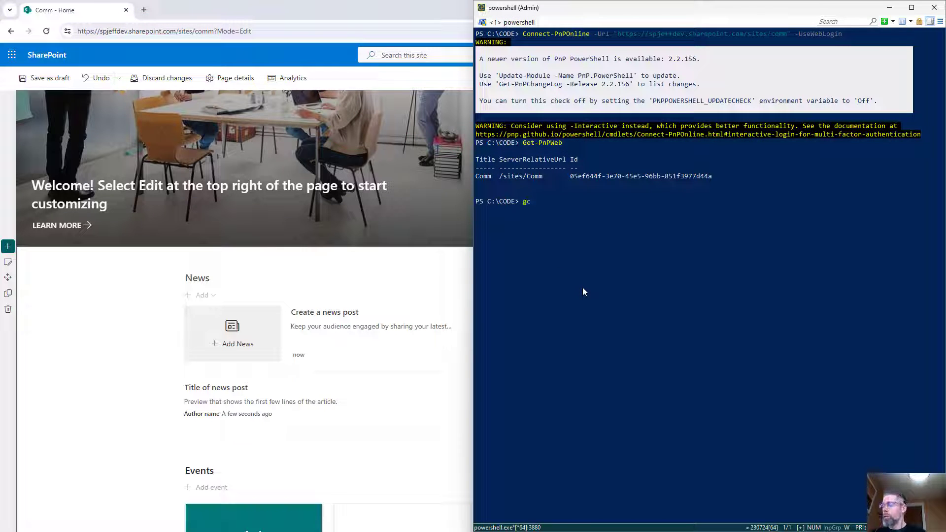
text(m add*cat)
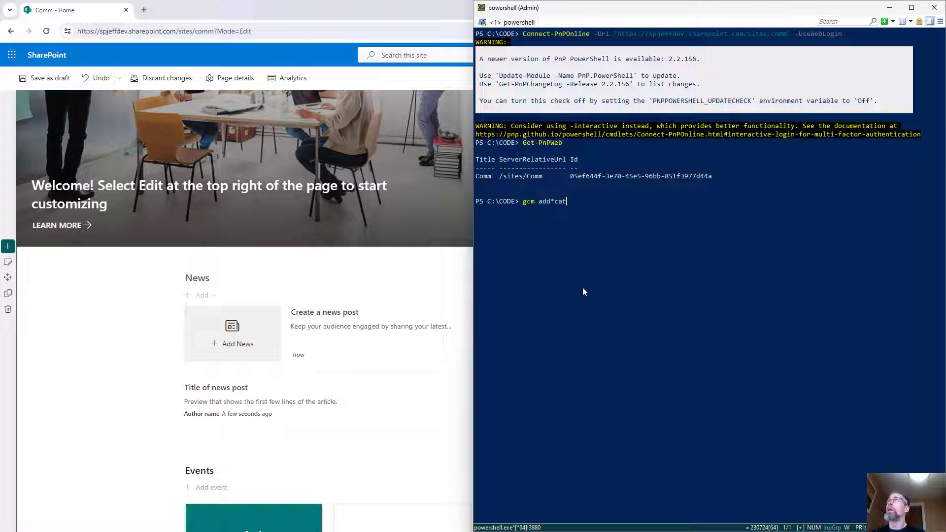
text(alog*)
key(Return)
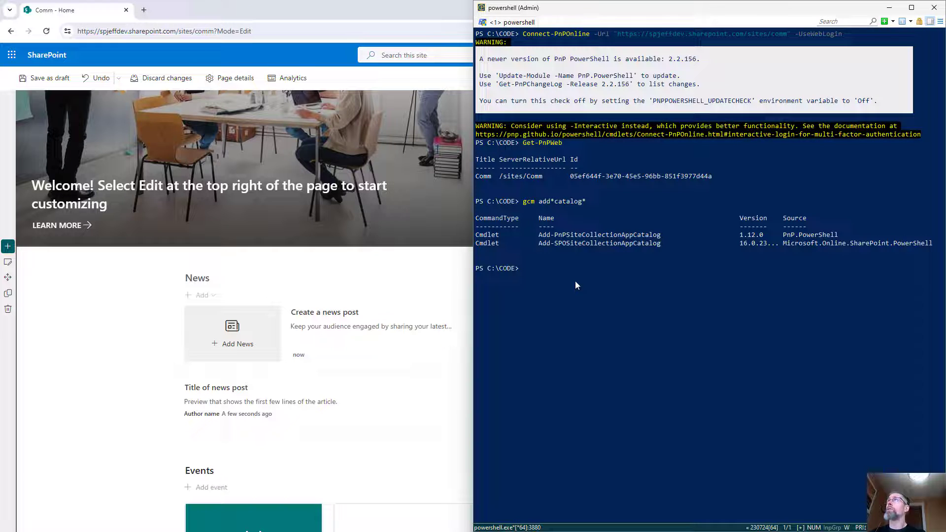
drag(539, 235, 657, 235)
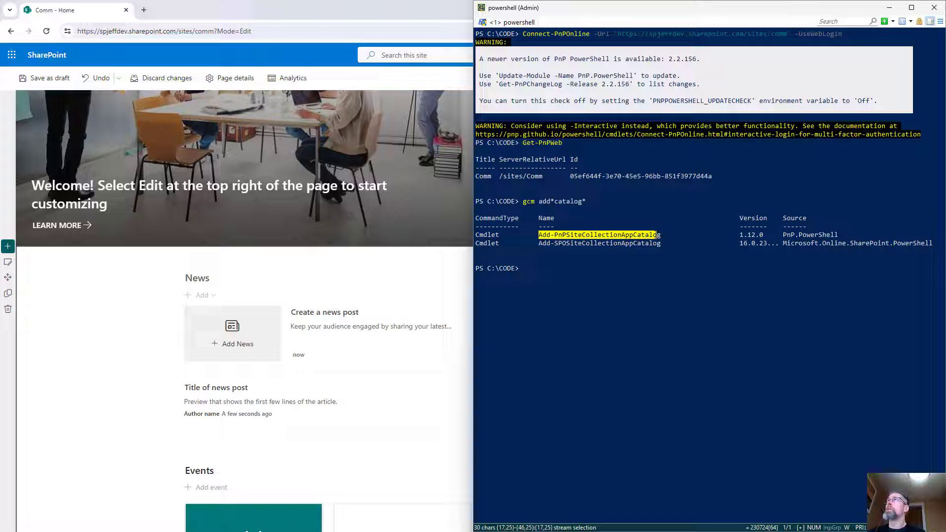
key(ctrl+c)
- Run Add-PnPSiteCollectionAppCatalog -Site with the copied Comm site URL, then return to SharePoint
key(ctrl+v)
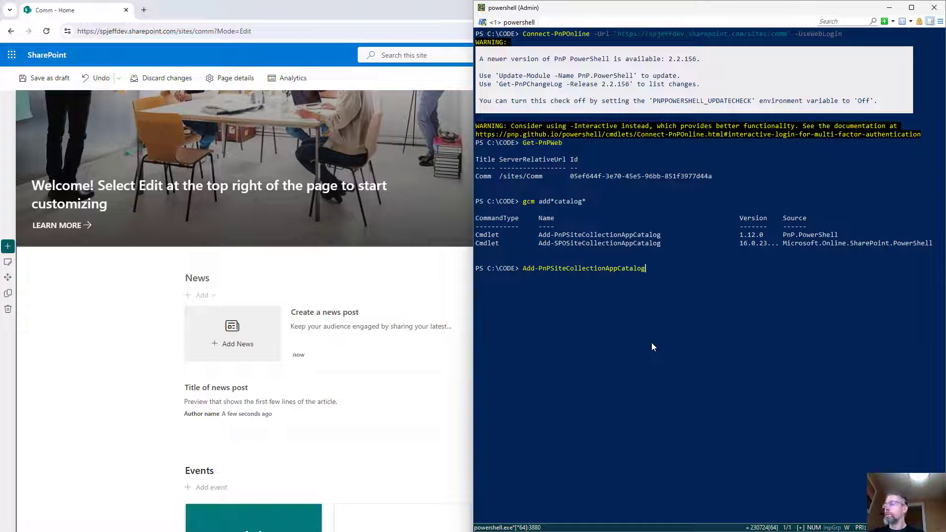
text(-Site)
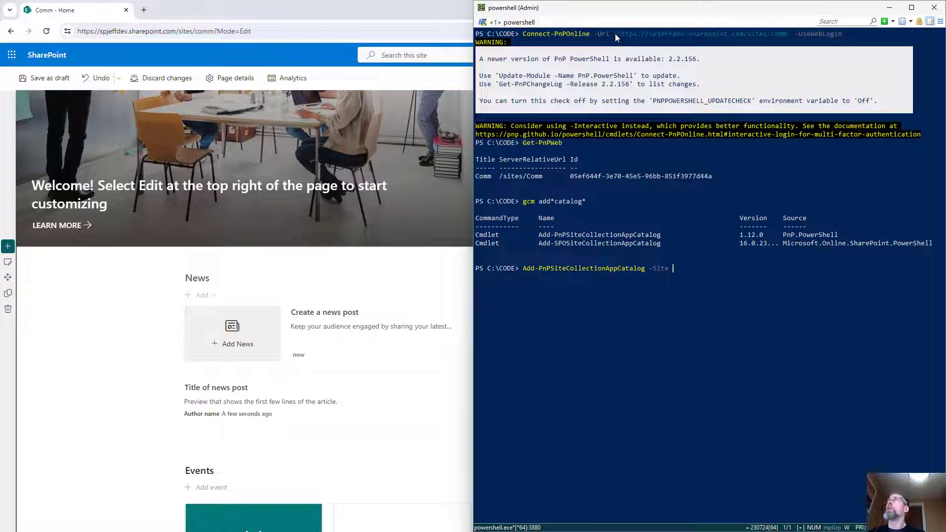
drag(615, 35, 791, 35)
key(ctrl+c)
key(ctrl+v)
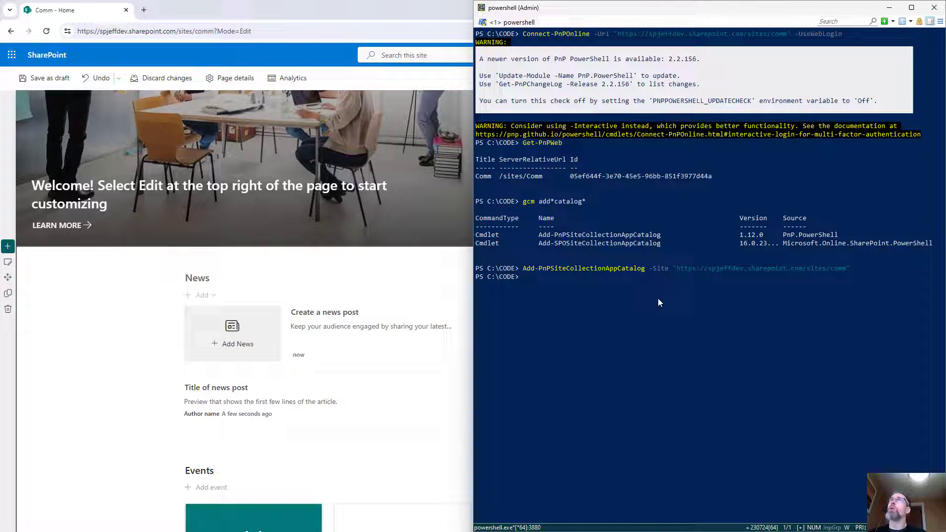
click(110, 295)
- Republish the homepage and go to the site's Site Contents
click(898, 88)
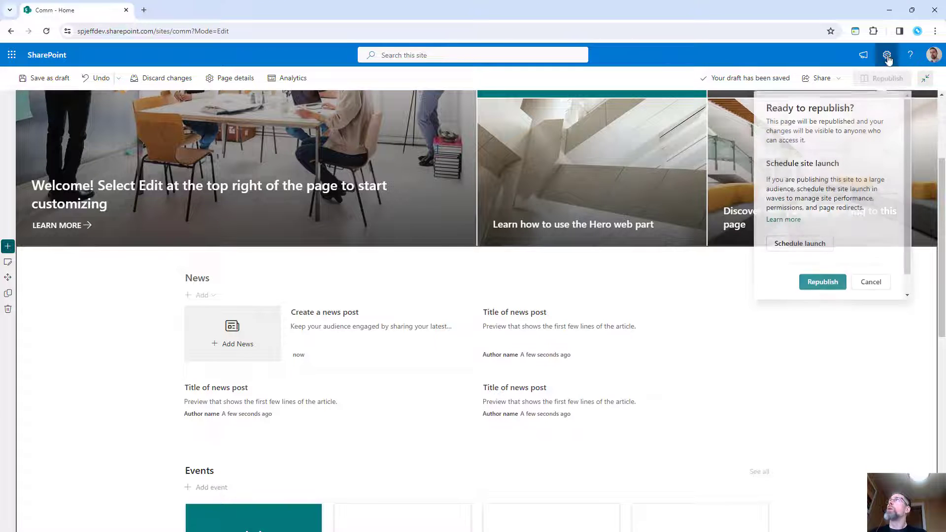
click(821, 283)
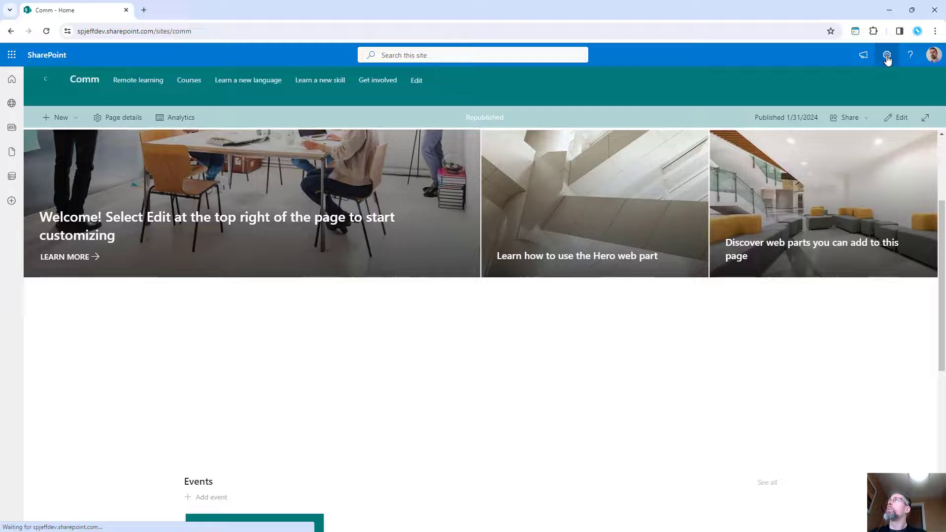
click(886, 55)
click(816, 146)
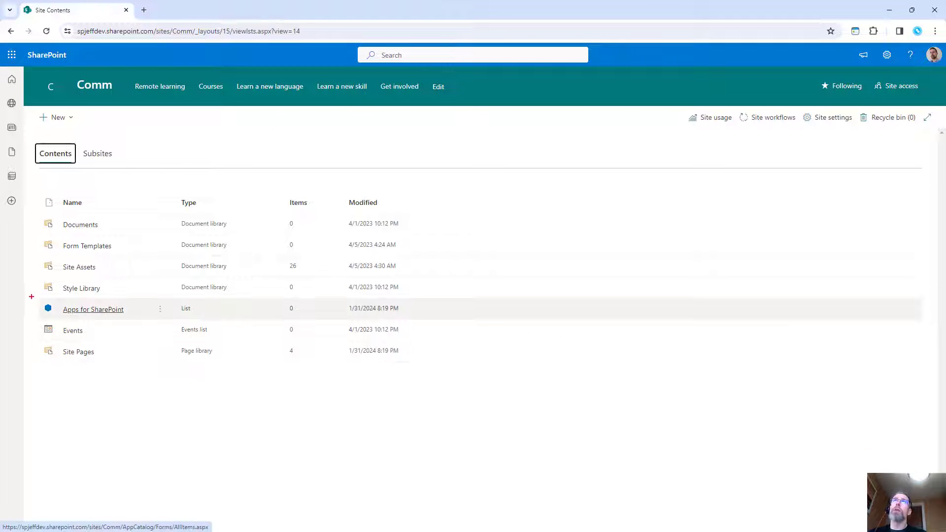
- Deploy the Modern CEWP package from the Apps for SharePoint catalog
drag(31, 296, 323, 319)
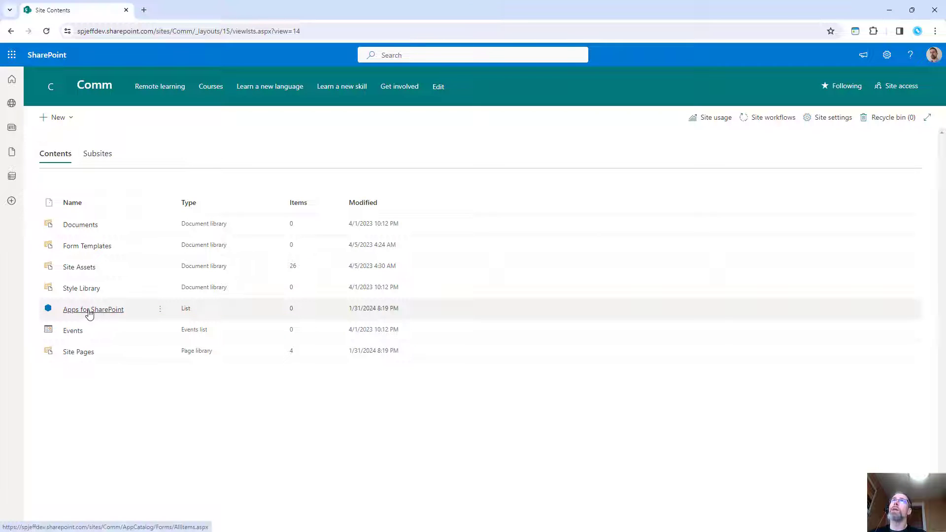
click(114, 311)
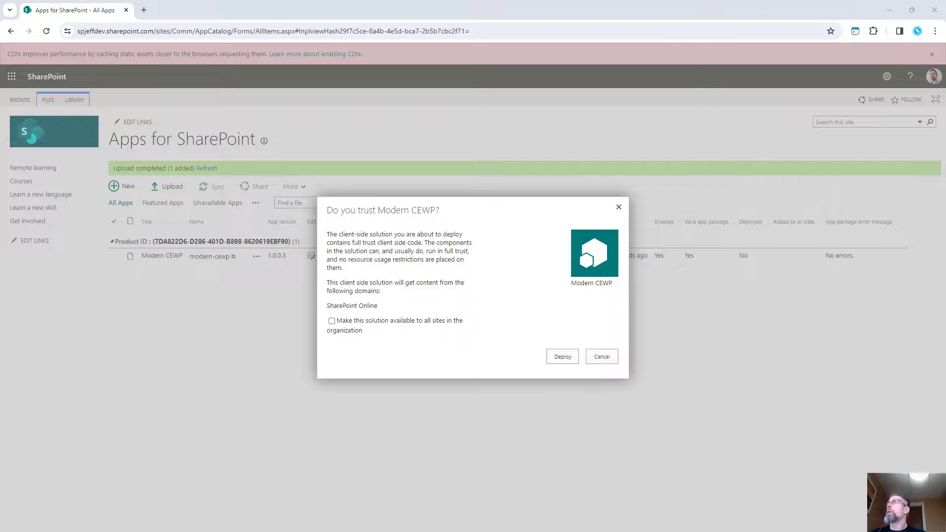
click(557, 357)
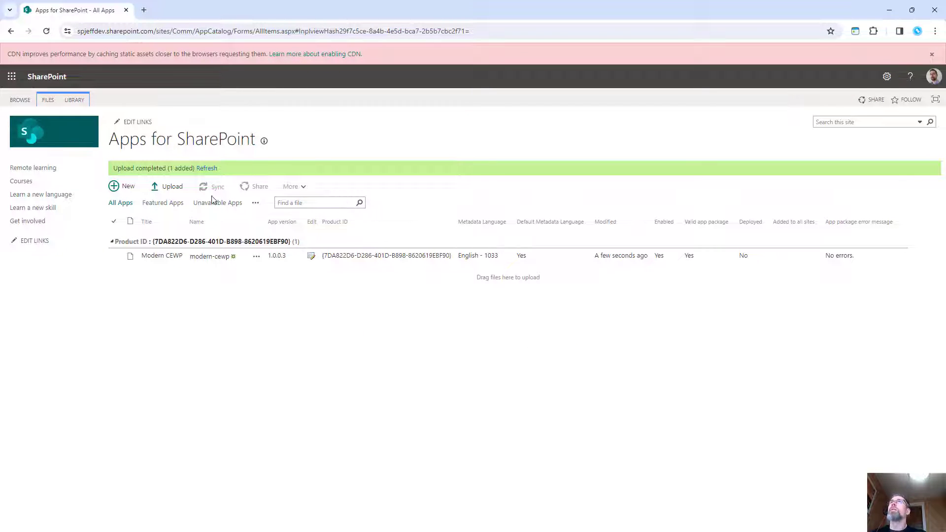
- Go back to the Comm home page and add the Modern CEWP app via New > App
right_click(10, 31)
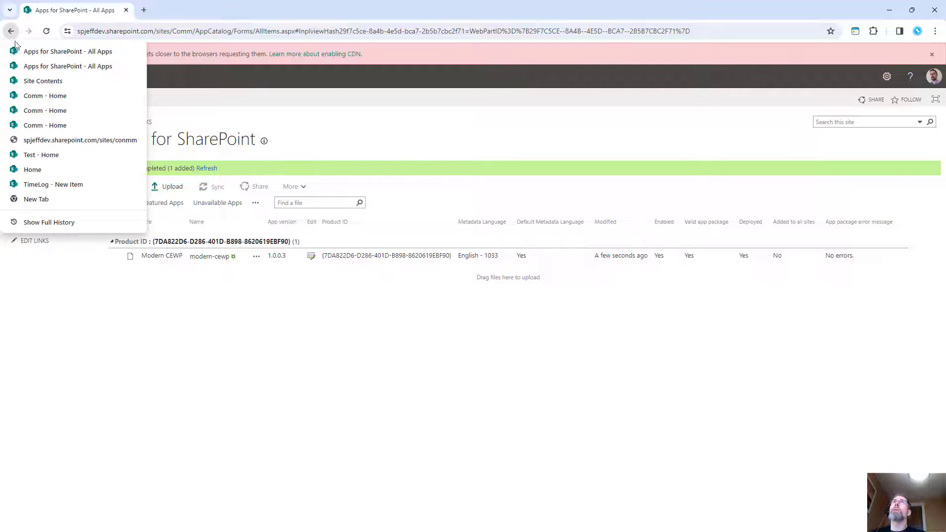
click(39, 95)
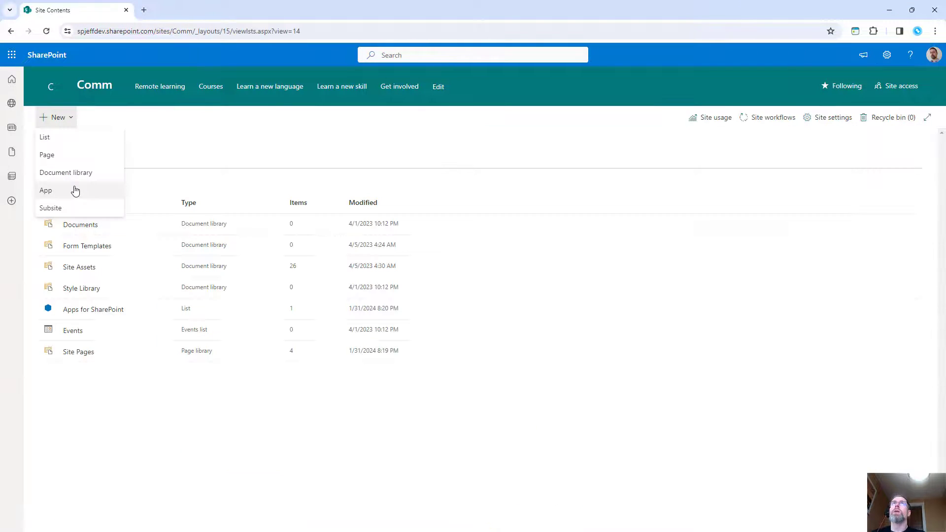
click(74, 189)
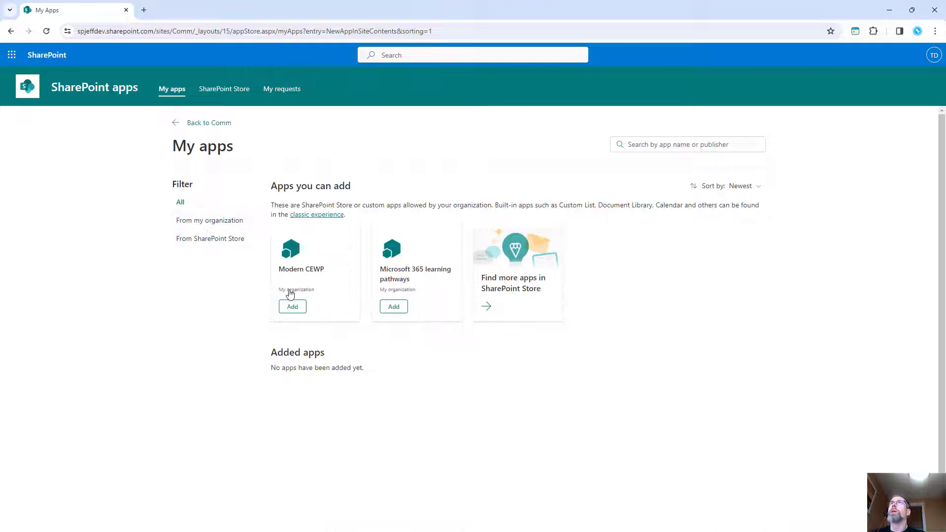
drag(367, 326, 262, 217)
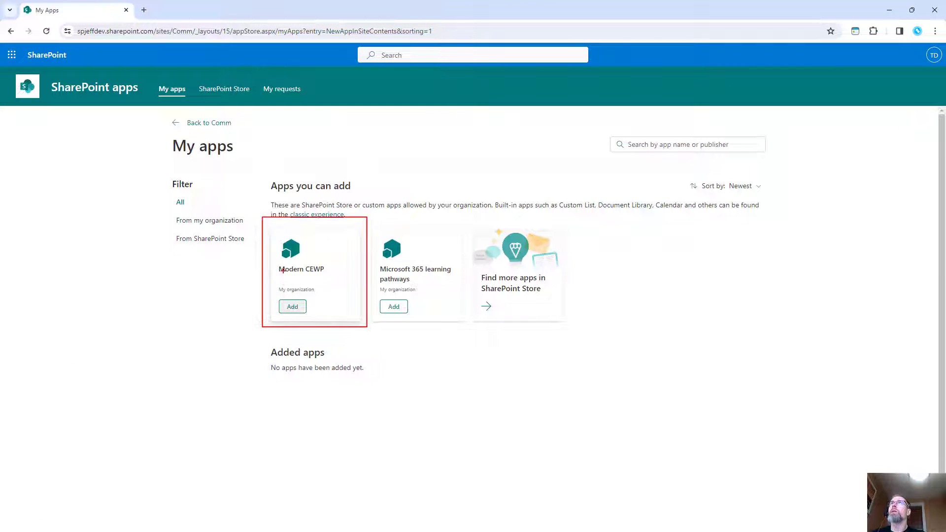
drag(289, 311, 253, 359)
key(Escape)
click(293, 307)
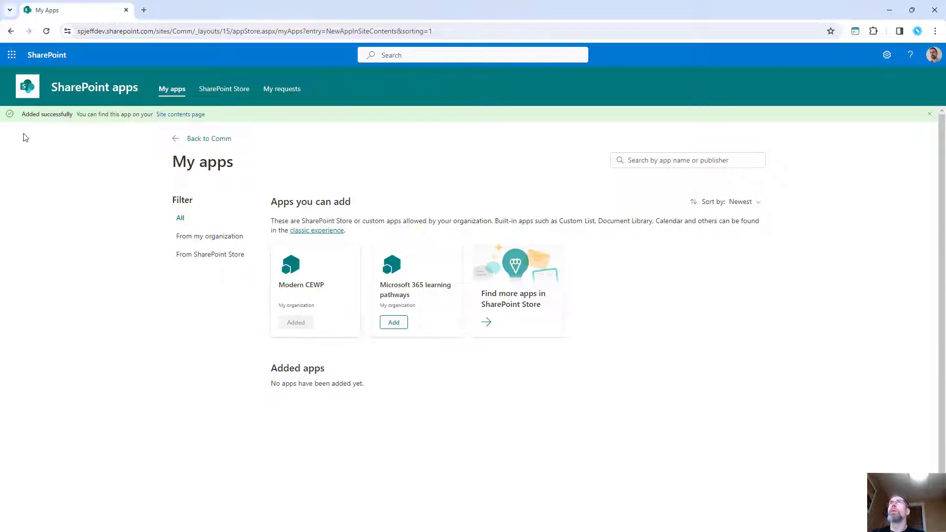
- Open Site Contents and point out the new Modern CEWP app entry
drag(4, 105, 238, 127)
key(Escape)
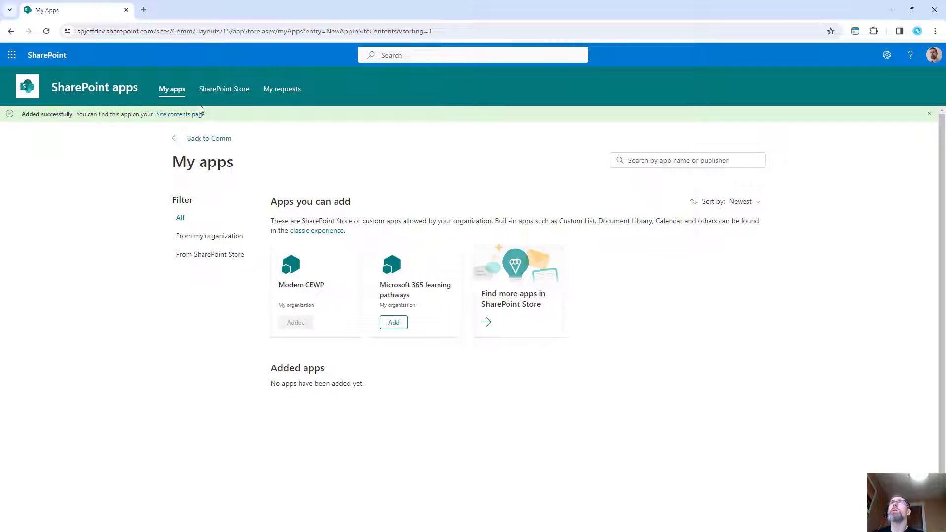
click(186, 114)
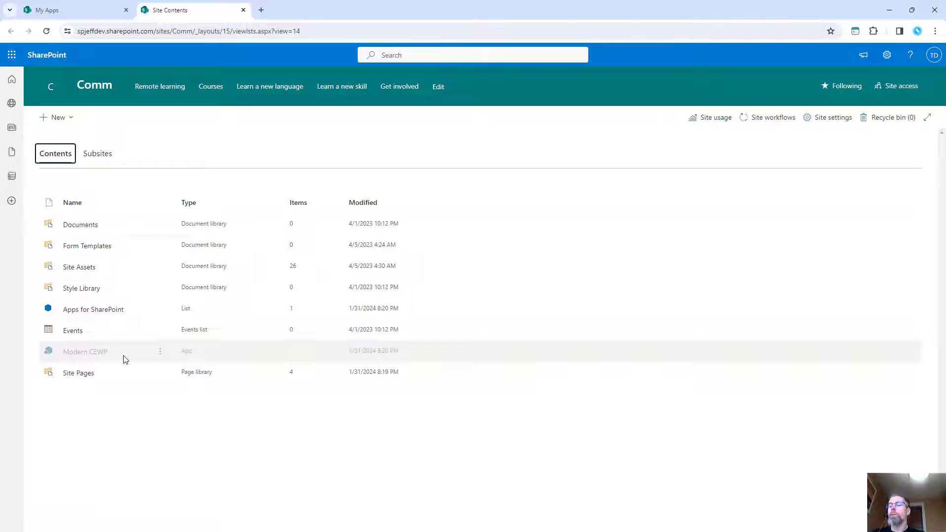
drag(23, 342, 312, 356)
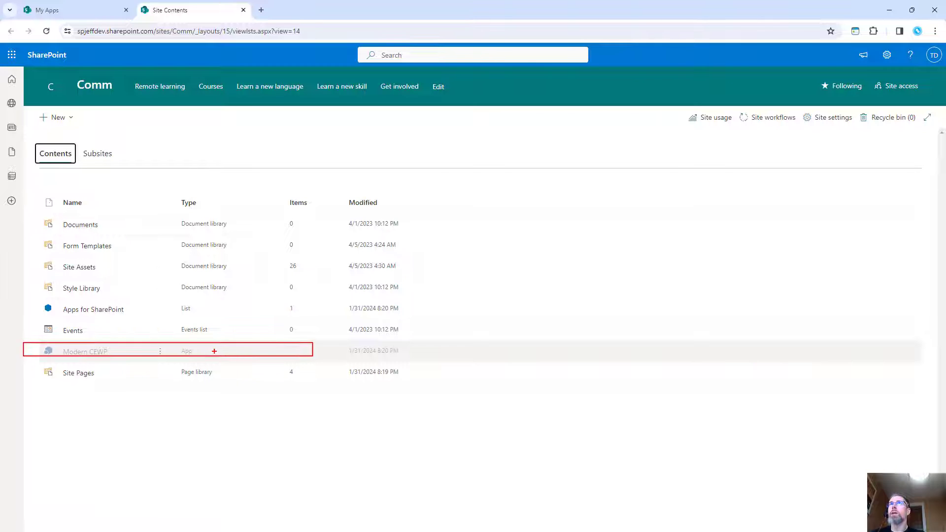
drag(236, 321, 196, 350)
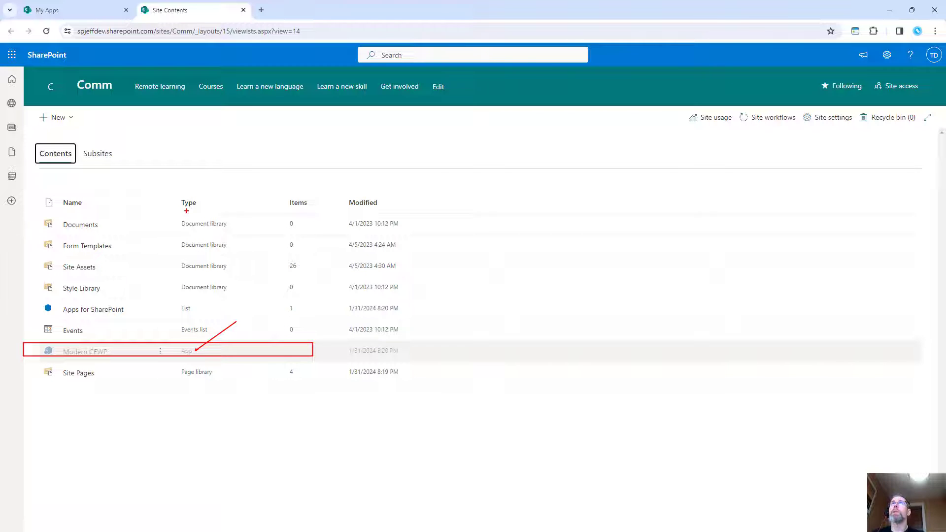
drag(197, 201, 232, 176)
key(Escape)
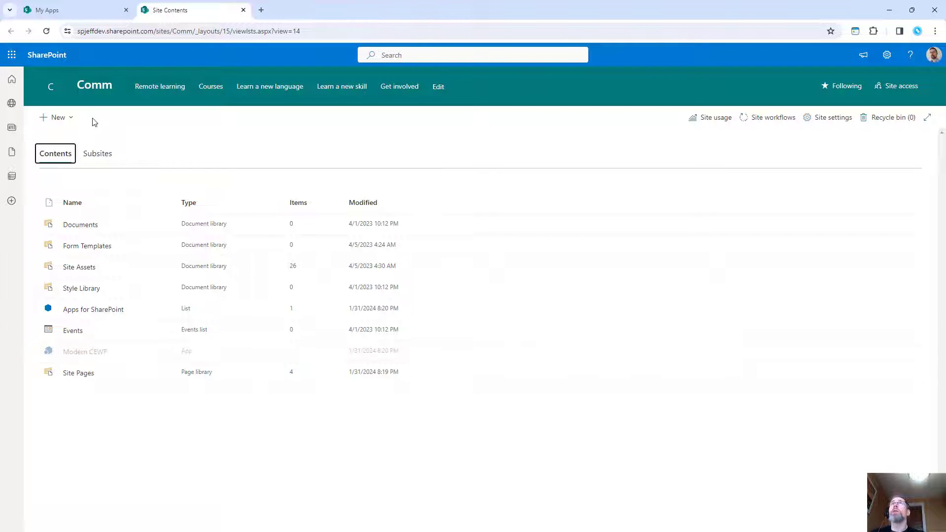
- Close the My Apps tab, return to the Comm home page and enter edit mode
click(126, 10)
click(95, 87)
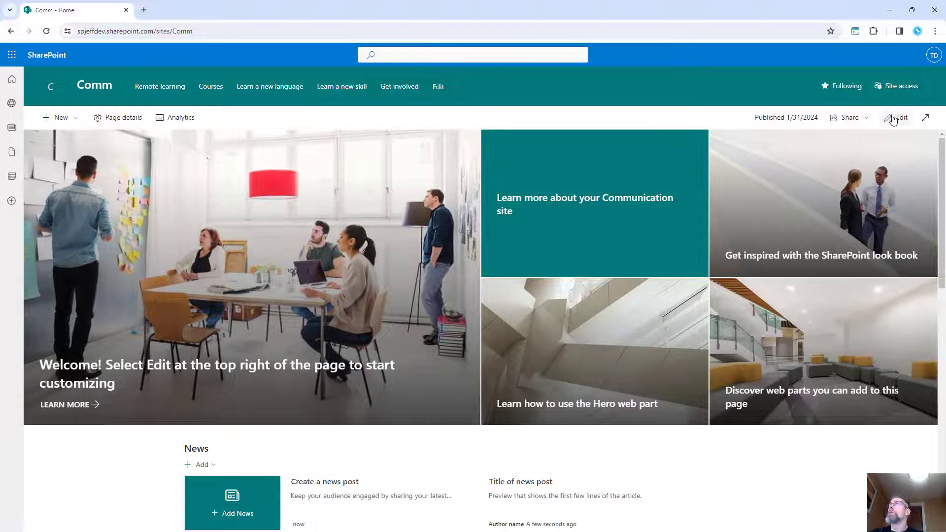
click(897, 118)
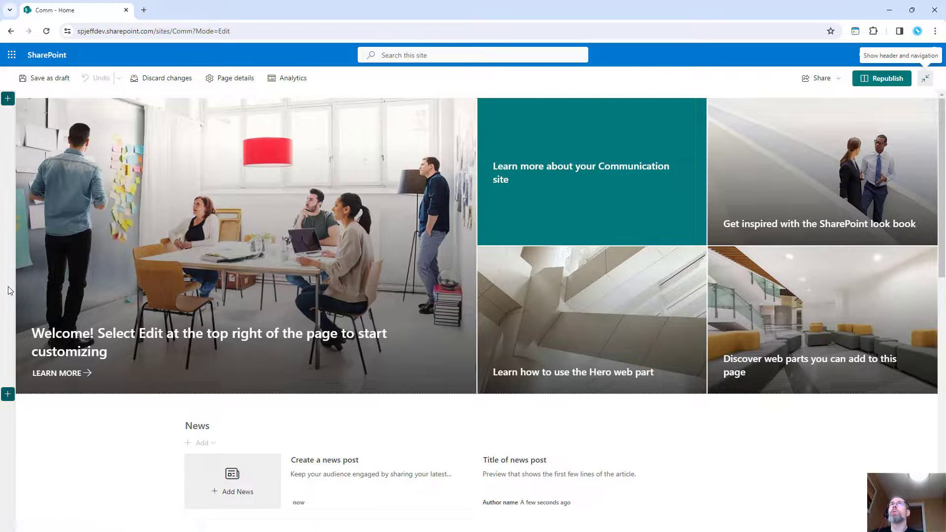
- Delete the hero web part and bring up the web part picker above News
click(43, 223)
click(11, 159)
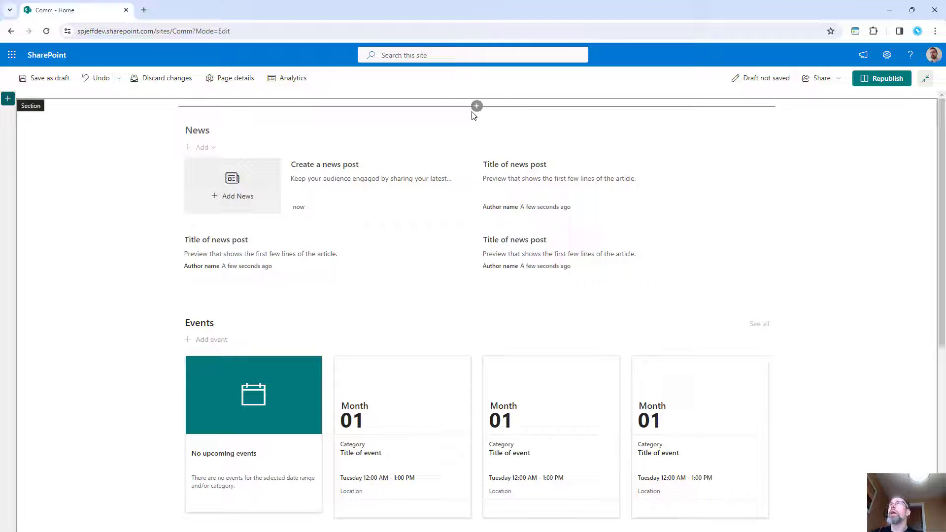
click(476, 105)
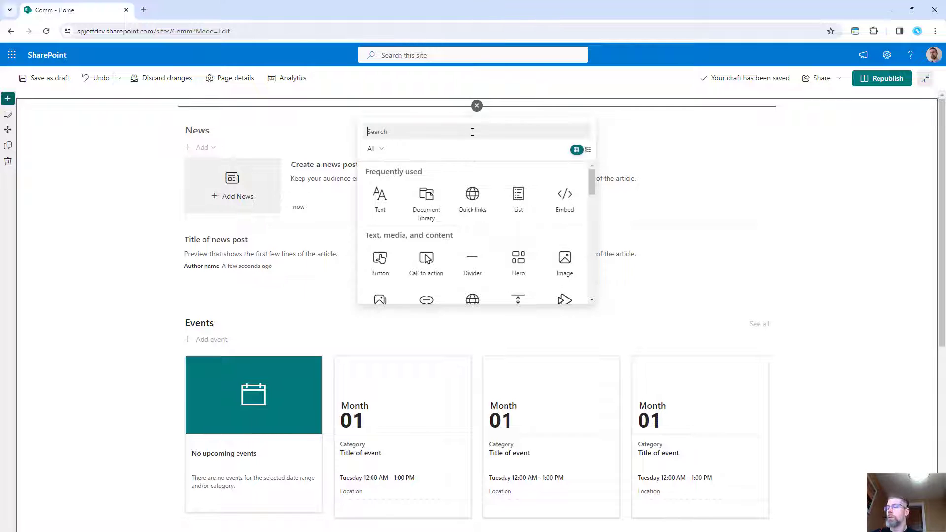
- Insert the Modern CEWP web part found by searching 'cewp' and open its properties
text(cewp)
click(381, 200)
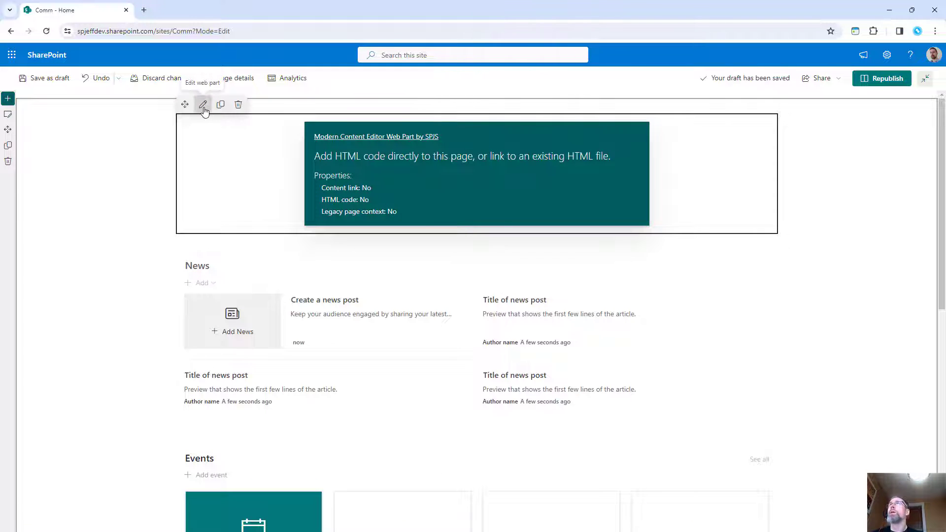
click(203, 105)
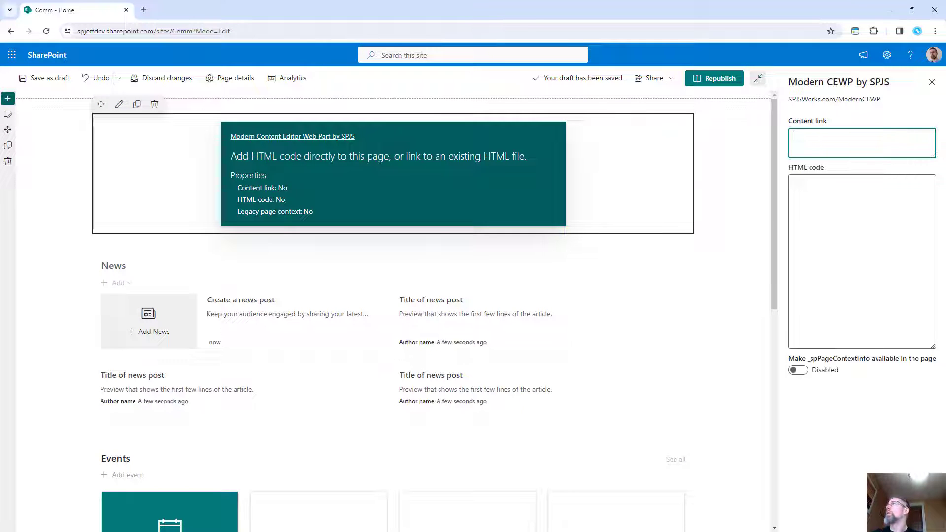
- Paste the full-width CSS style block with max-width, margin and padding rules into HTML code
click(829, 205)
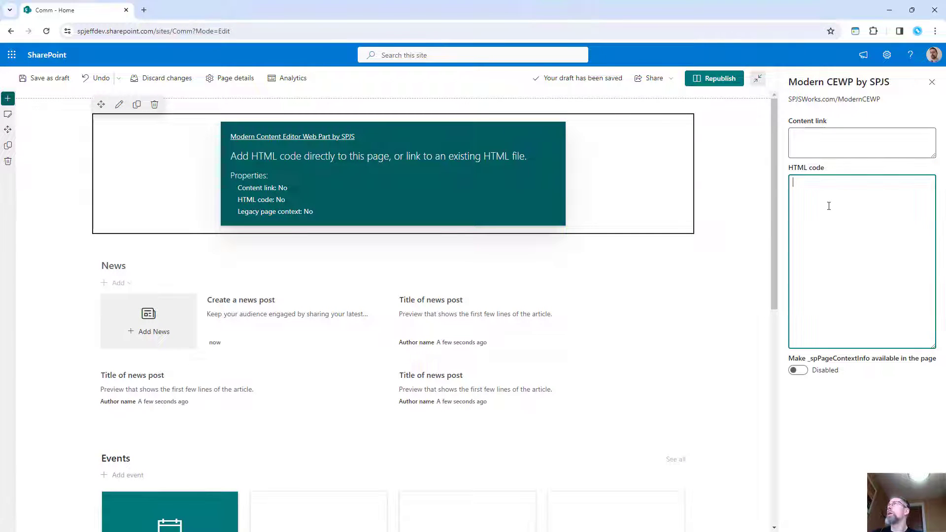
text(<style type="text/css">  .CanvasZone>:first-child,.CanvasZone {     max-width: 100% !important; }  .CanvasSection-xl4>:first-child {     margin: 0px !important; }  .CanvasSection-xl4>:first-child {     padding: 0px !important; } </style>)
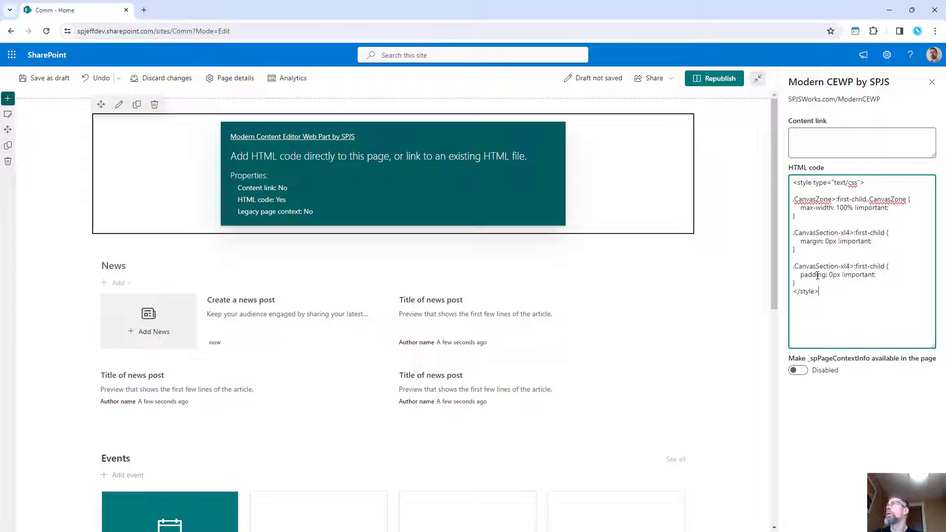
key(ctrl+a)
drag(845, 174, 851, 177)
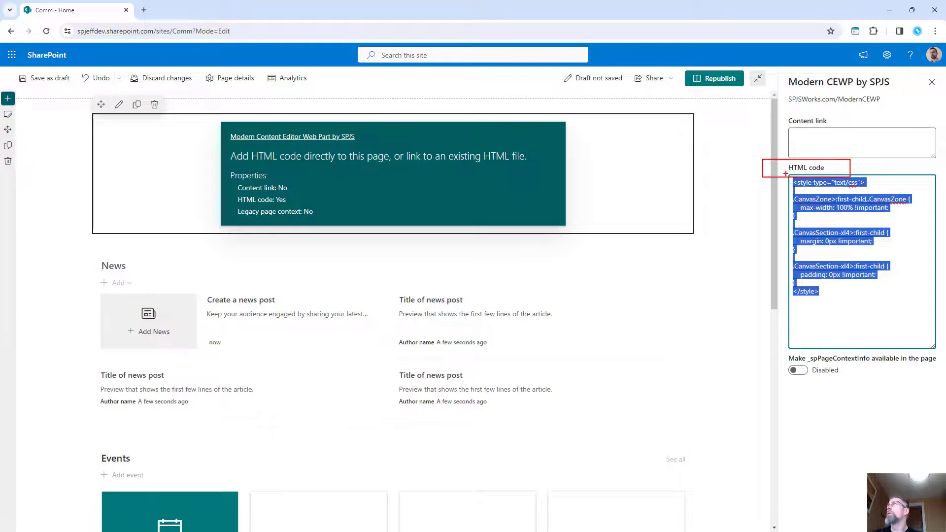
mouse_move(787, 172)
mouse_down()
mouse_move(751, 202)
mouse_move(740, 278)
mouse_move(749, 304)
mouse_up()
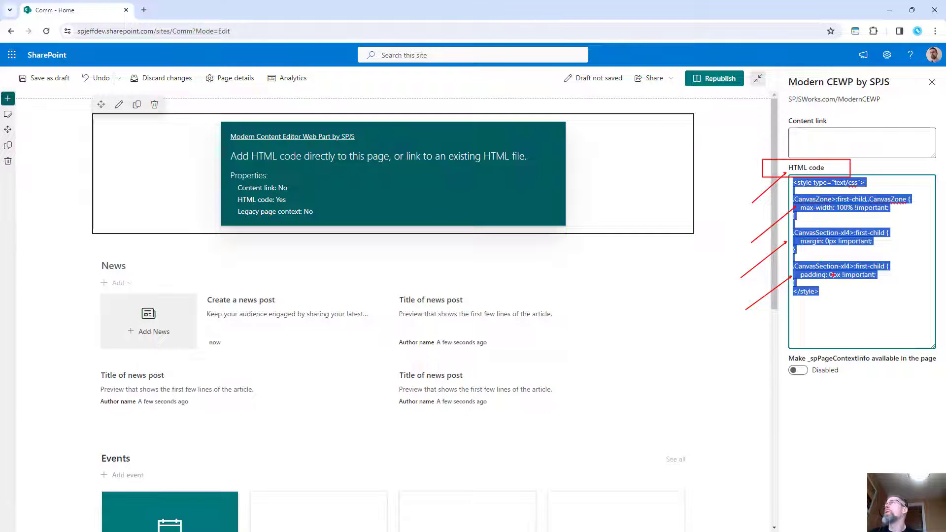
key(Escape)
click(758, 295)
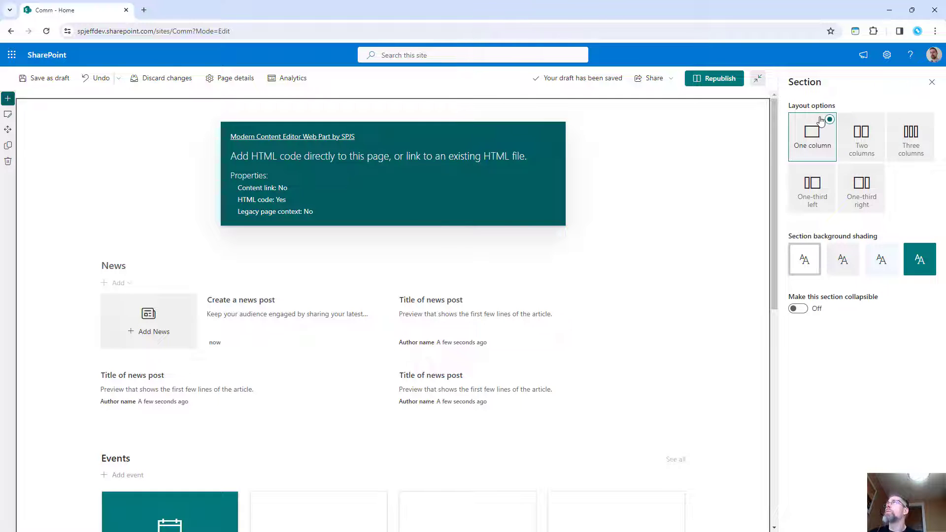
click(148, 114)
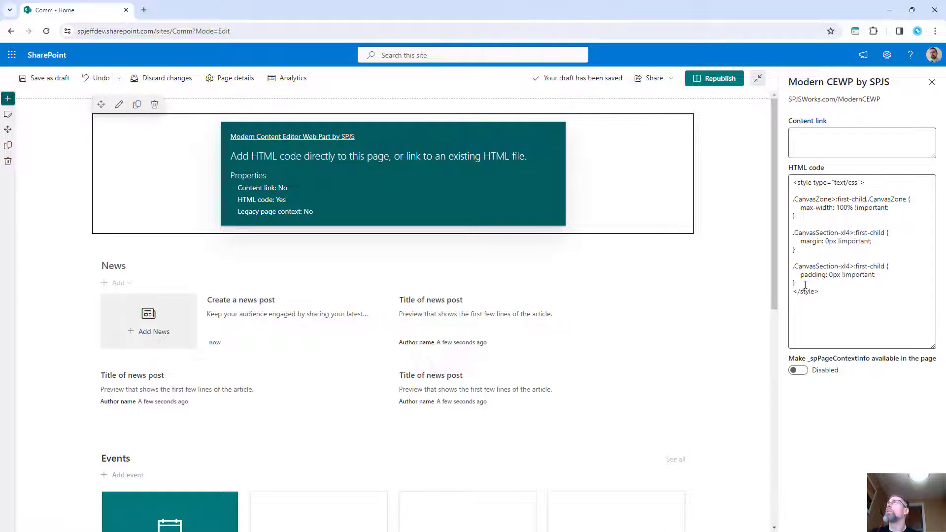
click(830, 296)
mouse_move(902, 283)
mouse_down()
mouse_move(795, 269)
mouse_move(824, 243)
mouse_move(892, 236)
mouse_up()
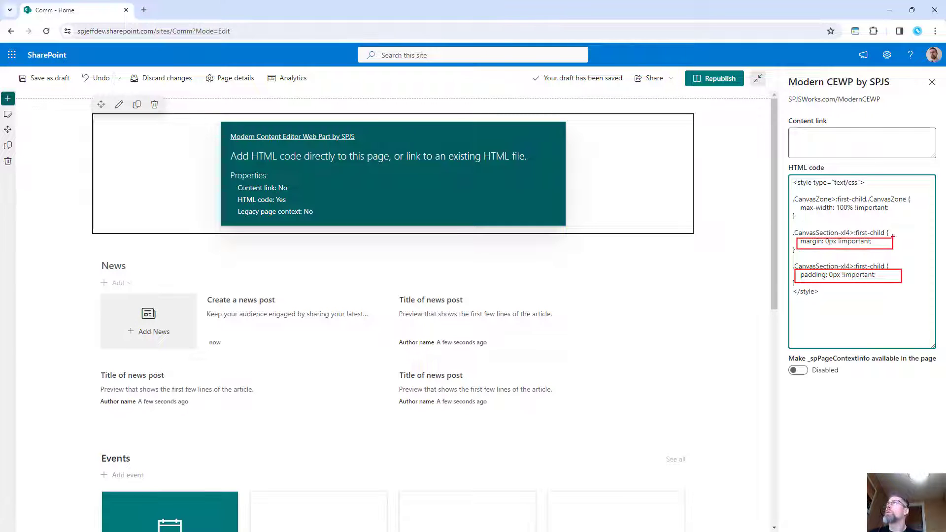
mouse_move(801, 215)
mouse_down()
mouse_move(863, 217)
mouse_move(909, 203)
mouse_move(894, 227)
mouse_move(902, 234)
mouse_up()
drag(901, 282, 877, 246)
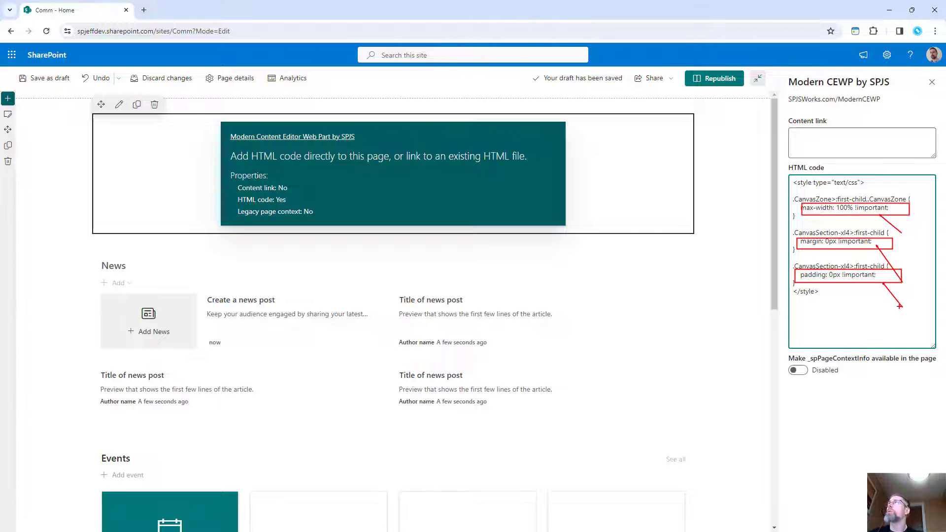
key(Escape)
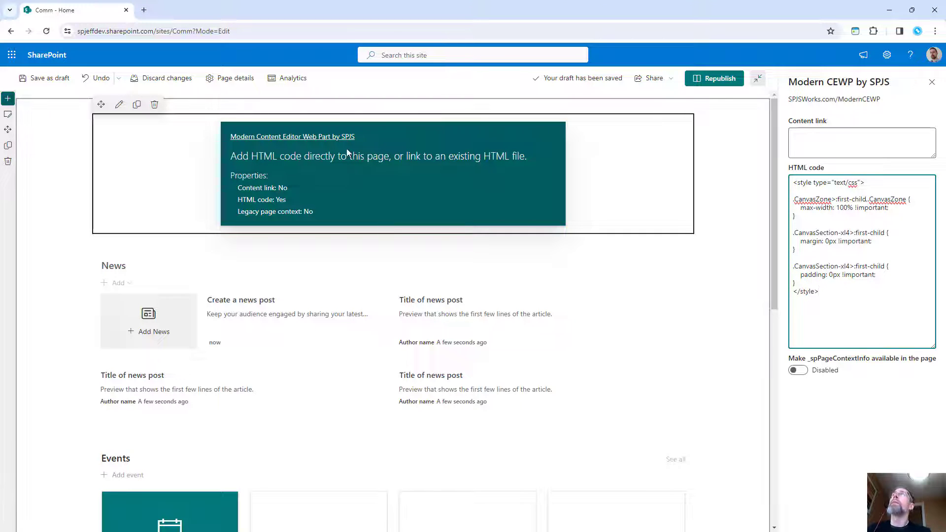
key(ctrl+2)
mouse_move(91, 129)
mouse_down()
mouse_move(59, 101)
mouse_move(73, 126)
mouse_move(47, 210)
mouse_up()
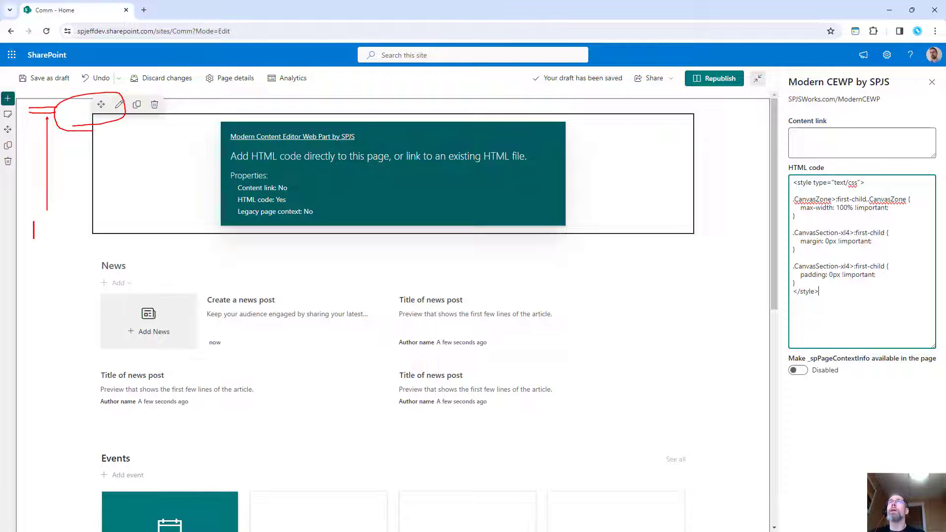
text(top scroll)
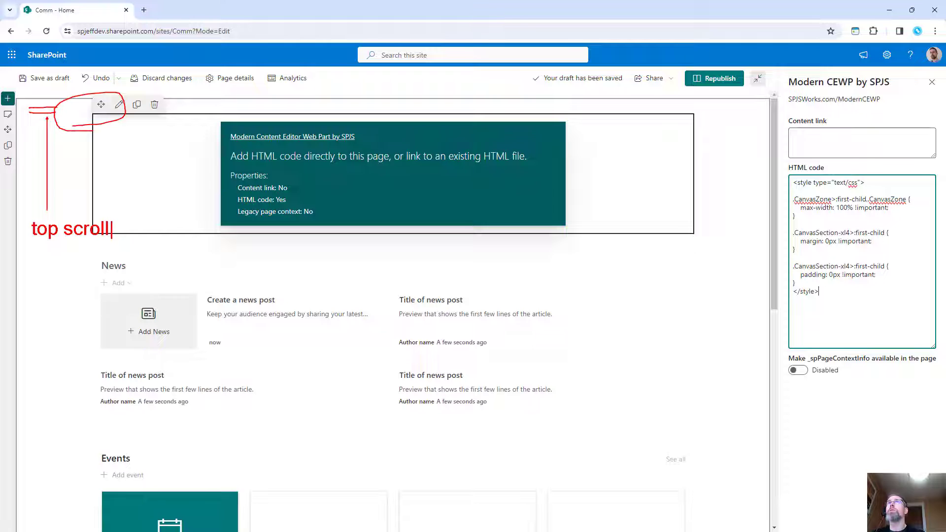
key(Escape)
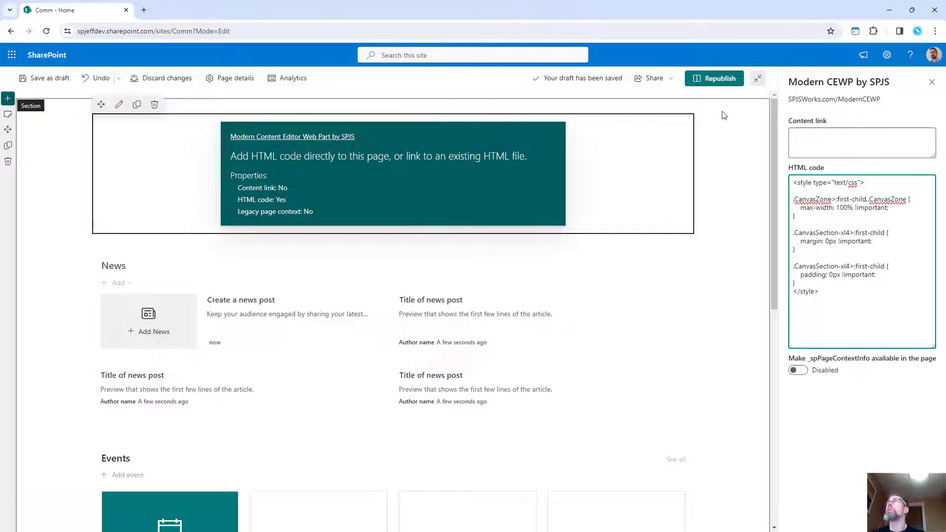
- Republish the homepage and point out News and Events now spanning nearly the full page width
click(719, 80)
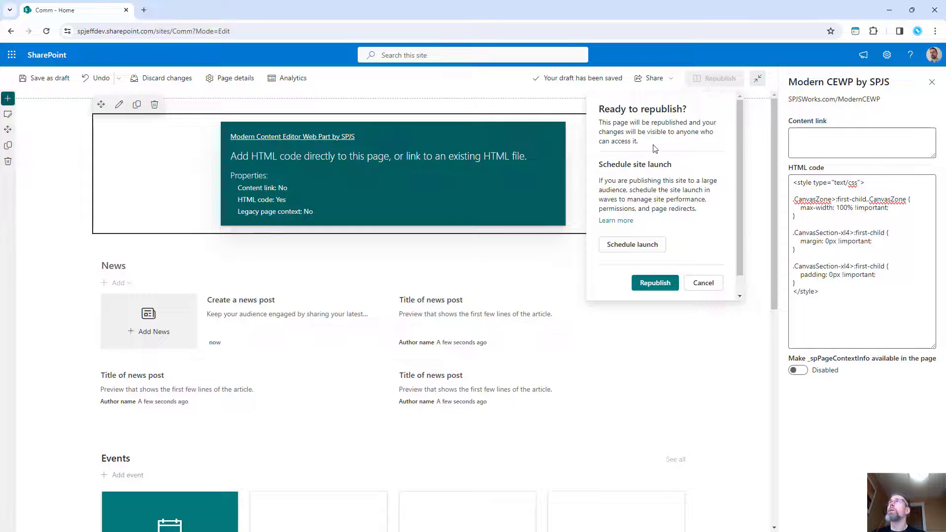
click(661, 281)
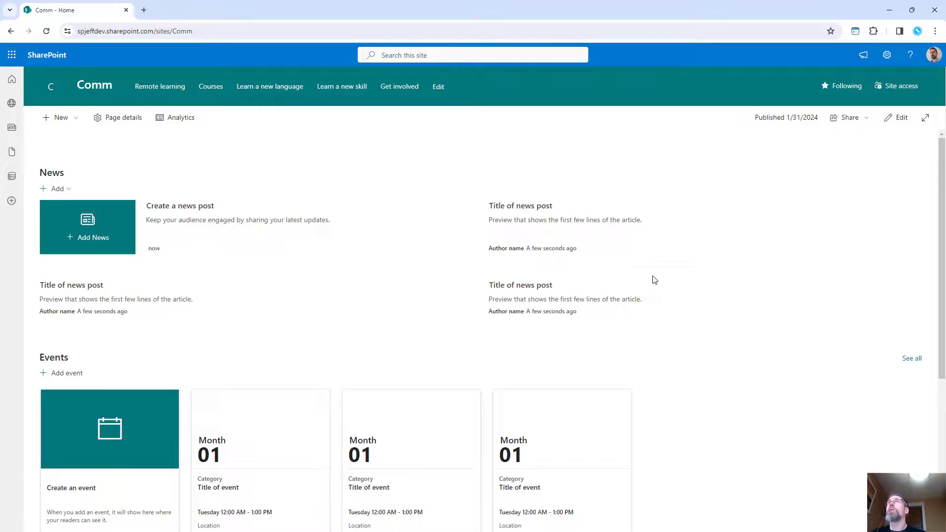
drag(36, 154, 26, 272)
drag(930, 169, 922, 343)
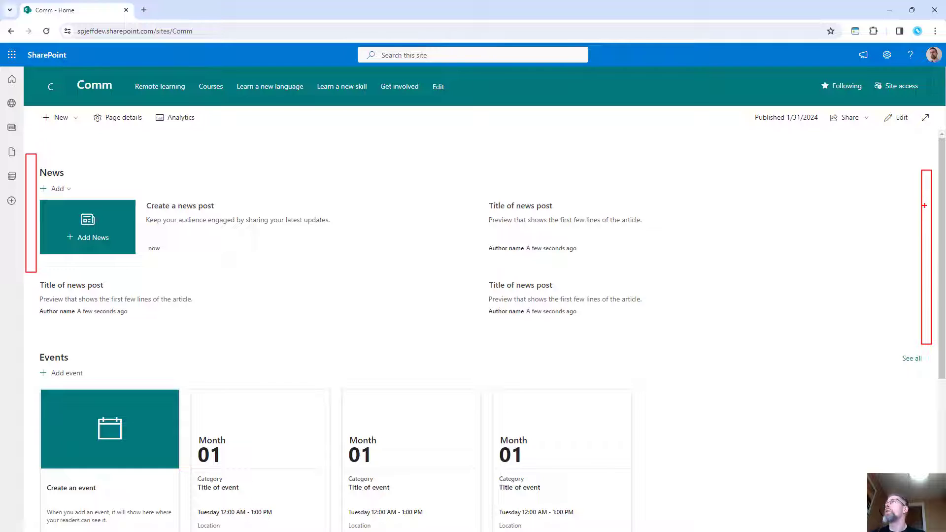
drag(924, 205, 896, 232)
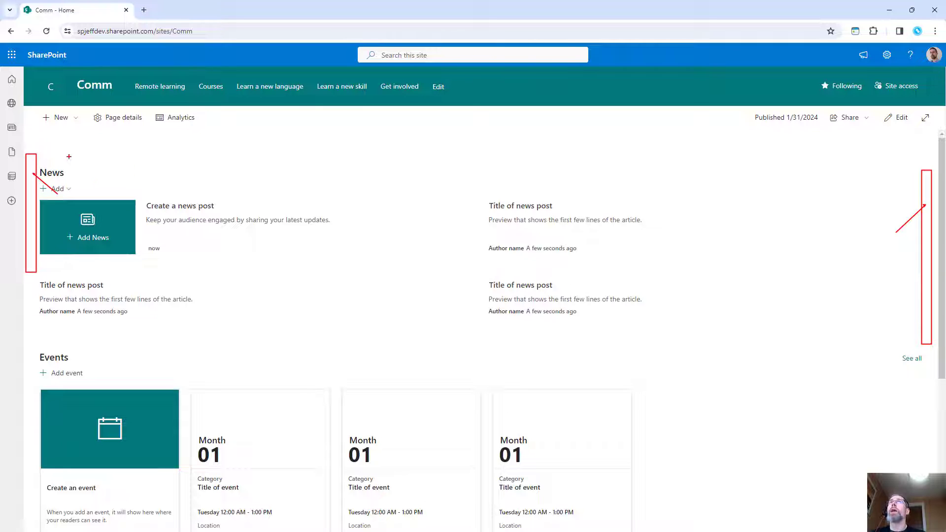
mouse_move(72, 164)
mouse_down()
mouse_move(647, 139)
mouse_move(891, 213)
mouse_up()
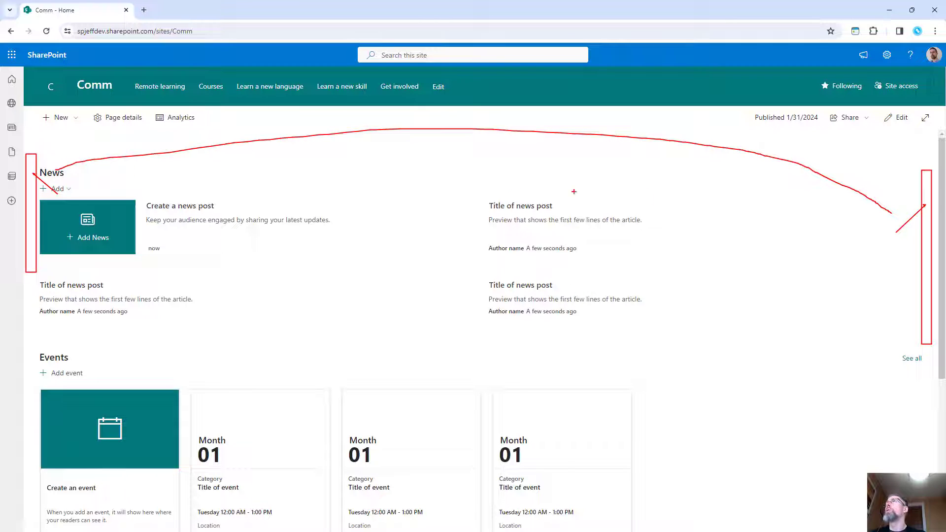
text(view area)
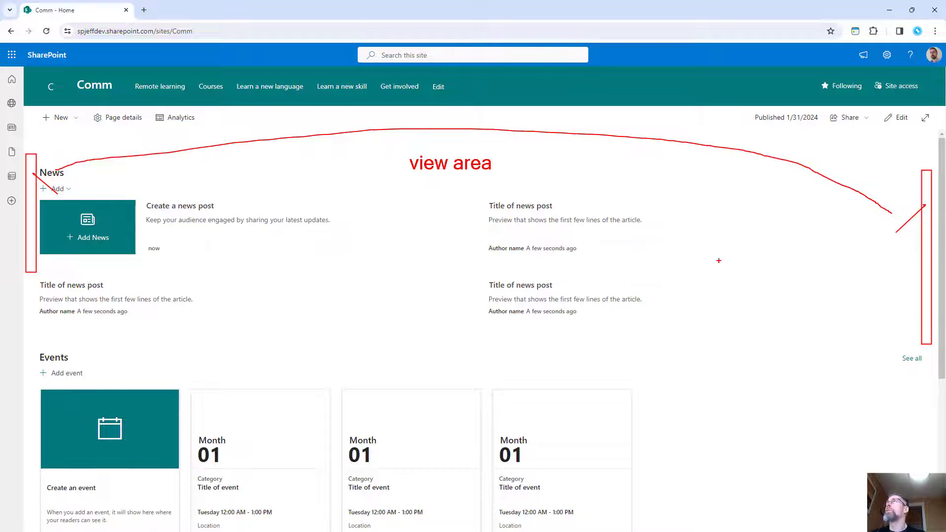
key(Escape)
scroll(729, 266, down, 2)
scroll(741, 269, up, 2)
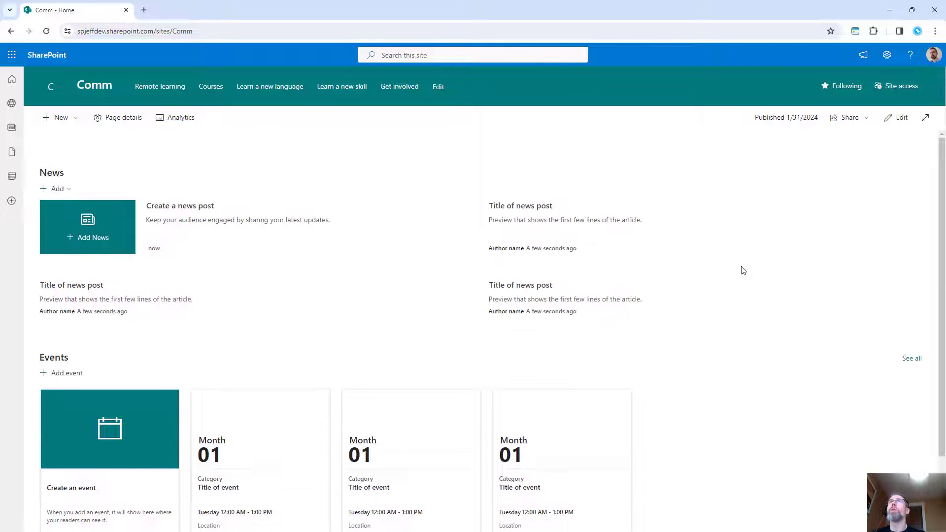
- Switch the homepage to edit mode and add a three-column section at the top
click(896, 117)
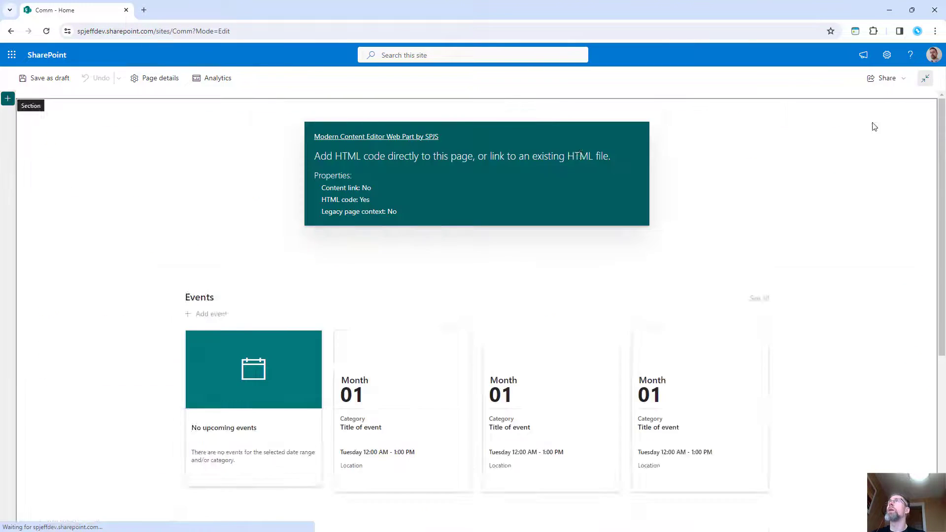
click(7, 99)
click(144, 148)
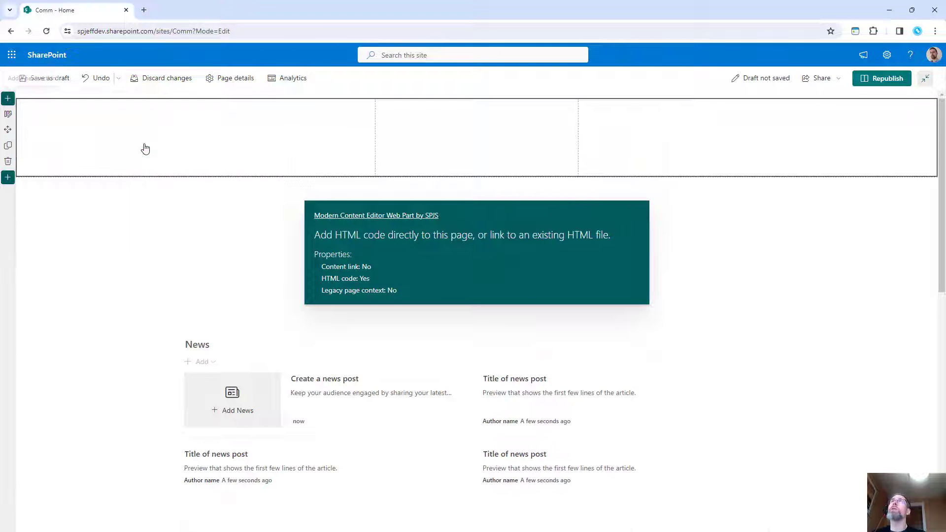
click(9, 100)
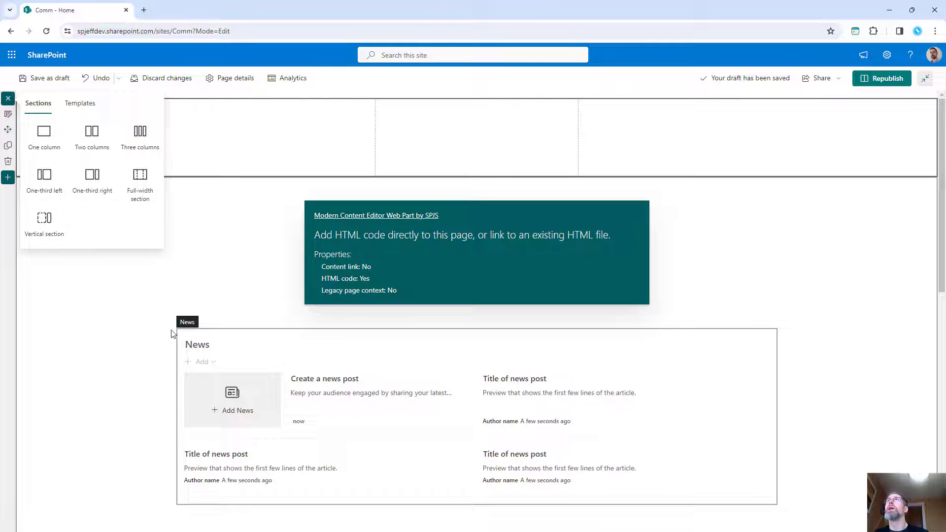
click(170, 315)
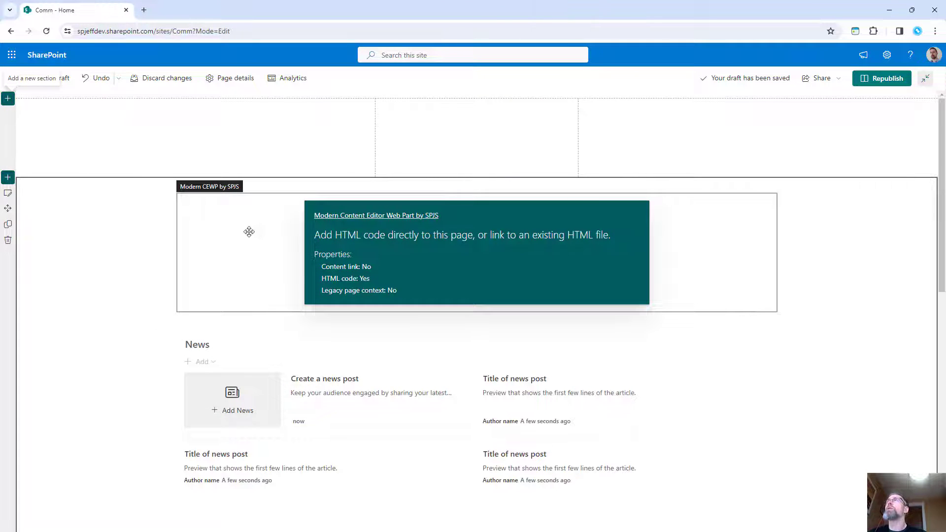
- Mark the blank areas left and right of the web part with boxes and arrows
drag(779, 196, 908, 304)
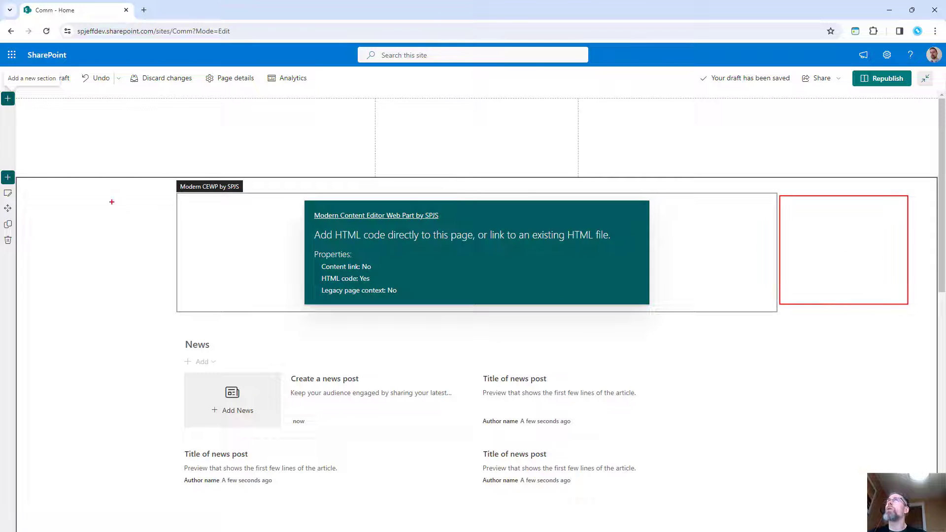
drag(26, 197, 151, 289)
drag(40, 233, 139, 233)
drag(866, 245, 785, 245)
key(Escape)
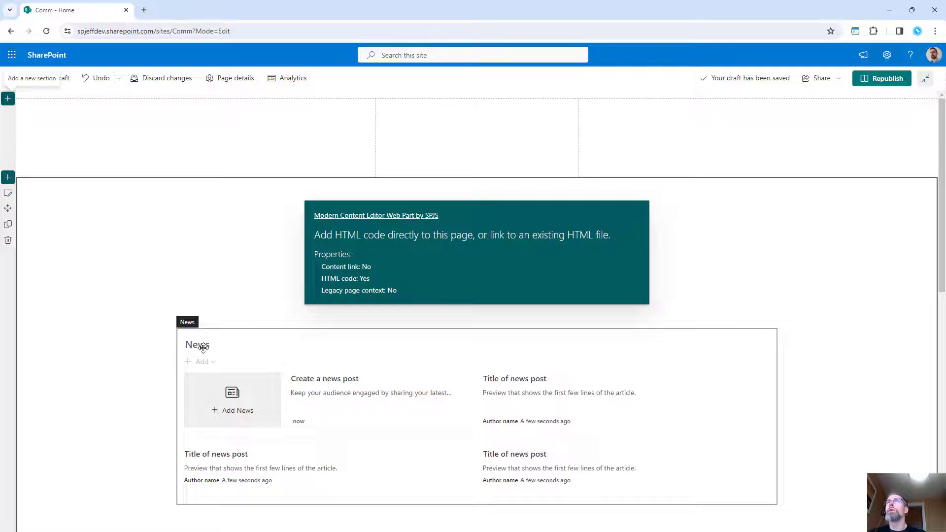
- Highlight the News columns and the empty side margins, then select the empty three-column section
mouse_move(173, 324)
mouse_down()
mouse_move(602, 443)
mouse_move(481, 503)
mouse_up()
mouse_move(477, 324)
mouse_down()
mouse_move(727, 478)
mouse_move(784, 502)
mouse_up()
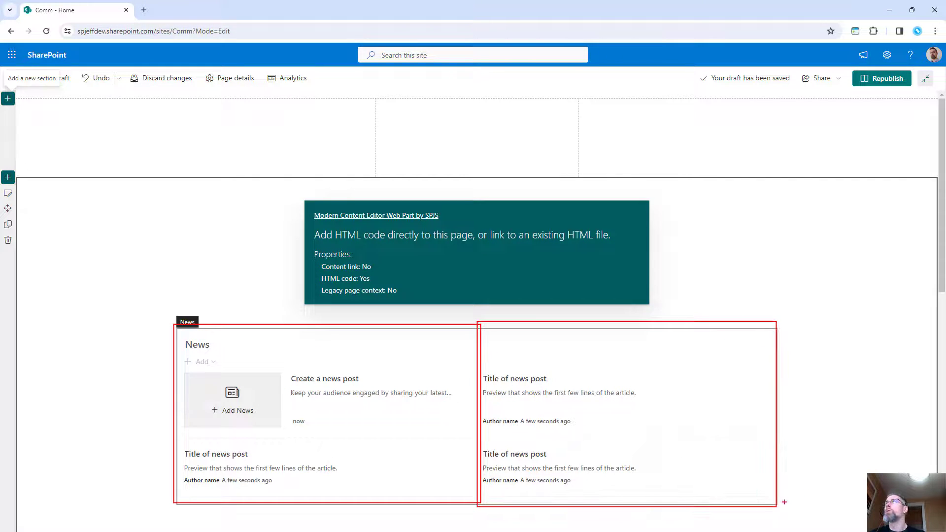
drag(789, 341, 893, 501)
drag(814, 495, 898, 300)
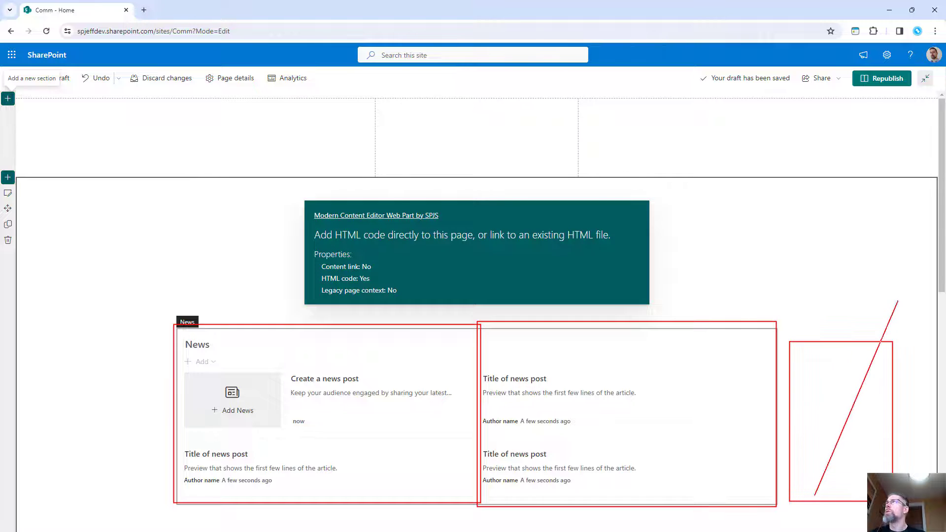
drag(782, 305, 879, 473)
drag(32, 296, 136, 492)
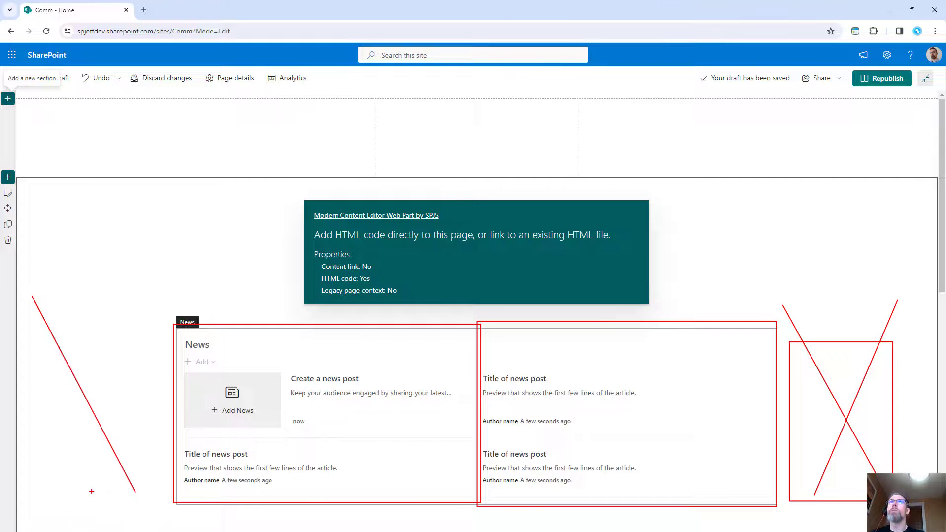
drag(34, 493, 127, 307)
drag(20, 325, 156, 512)
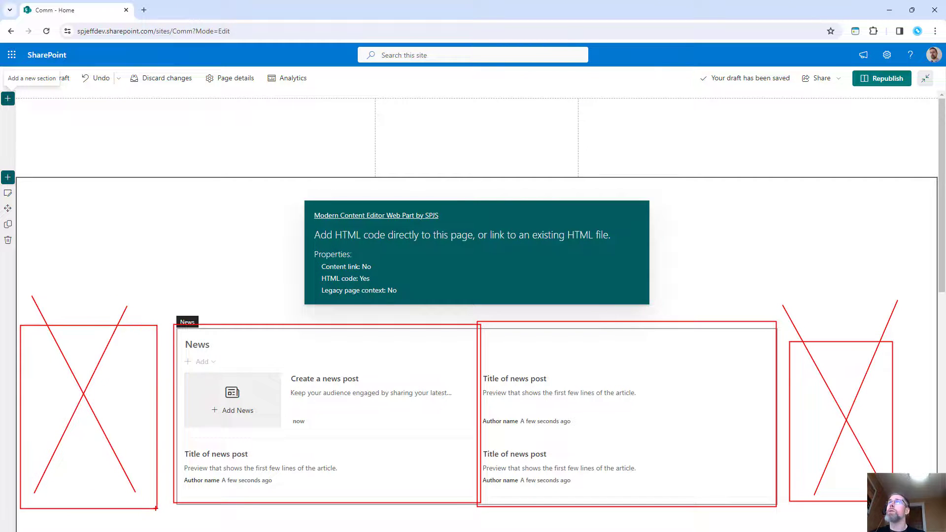
key(Escape)
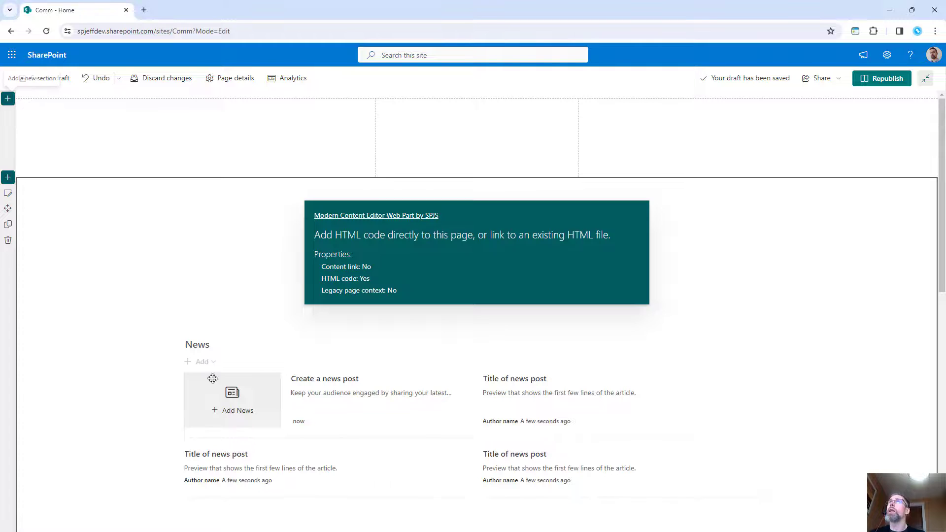
click(23, 146)
- Delete the empty three-column section, republish, and check News and Events span nearly full width
click(7, 162)
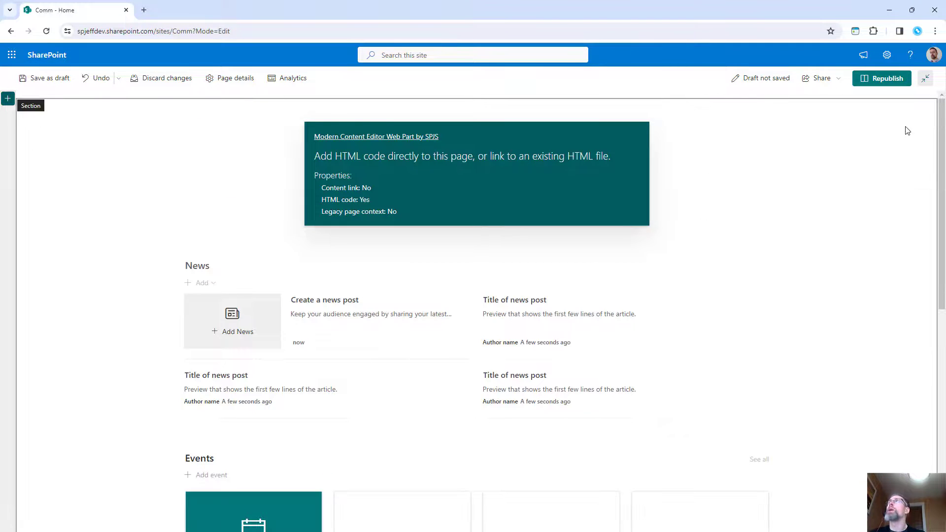
click(880, 78)
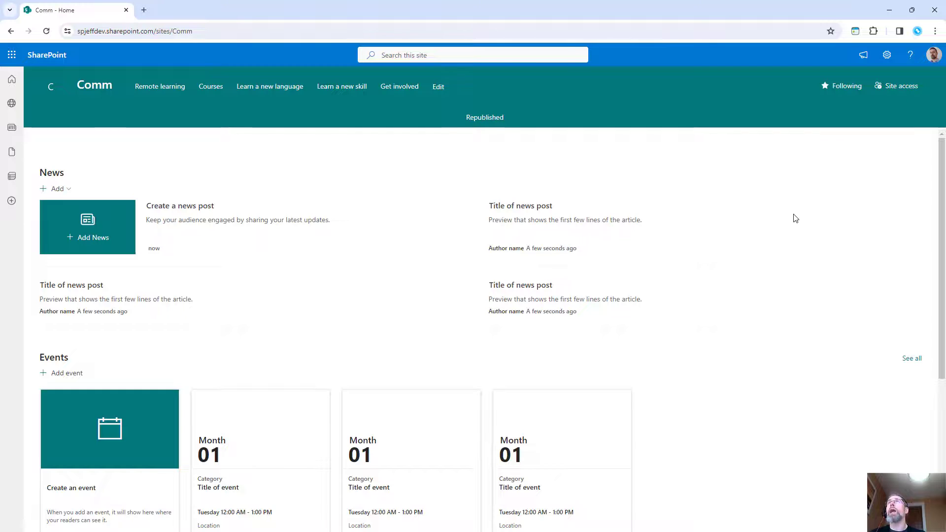
mouse_move(35, 155)
mouse_down()
mouse_move(286, 327)
mouse_move(485, 446)
mouse_up()
mouse_move(487, 151)
mouse_down()
mouse_move(574, 301)
mouse_move(927, 492)
mouse_up()
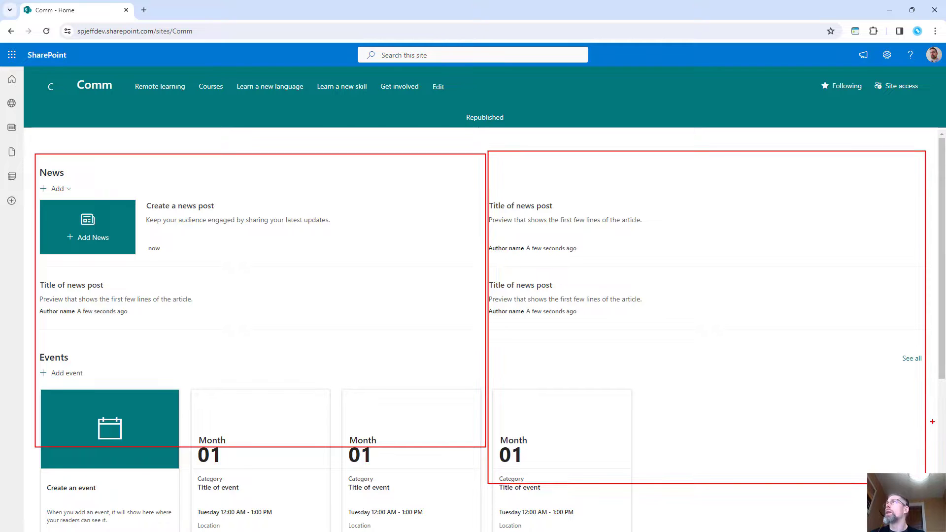
mouse_move(932, 394)
mouse_down()
mouse_move(929, 424)
mouse_move(927, 406)
mouse_move(894, 421)
mouse_up()
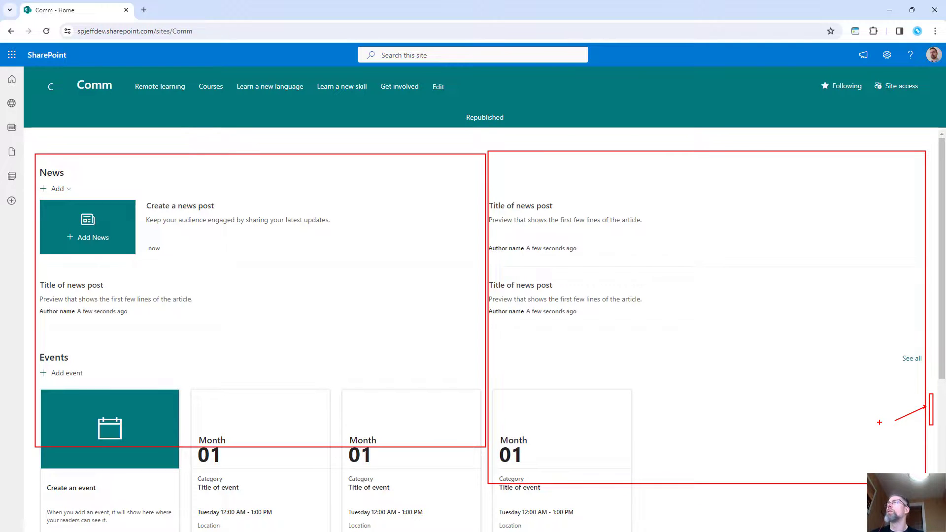
key(Escape)
scroll(781, 374, down, 2)
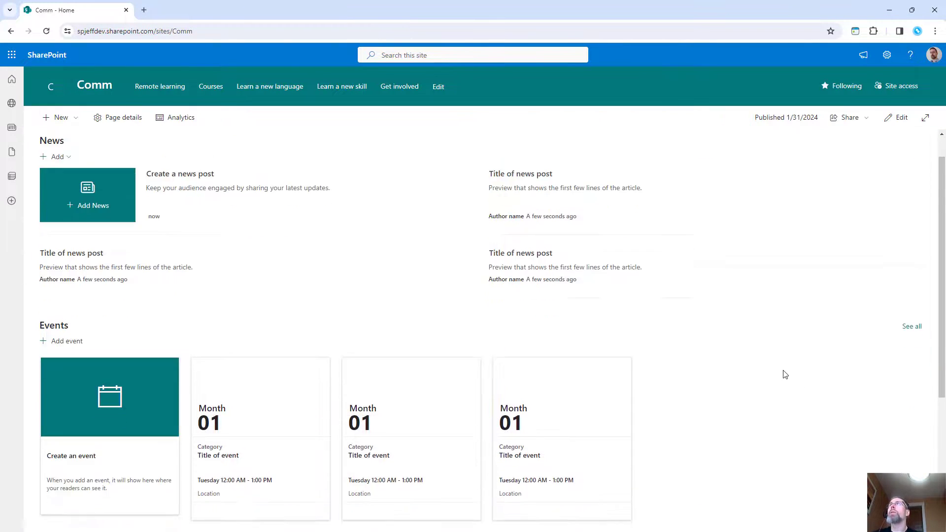
scroll(785, 375, up, 2)
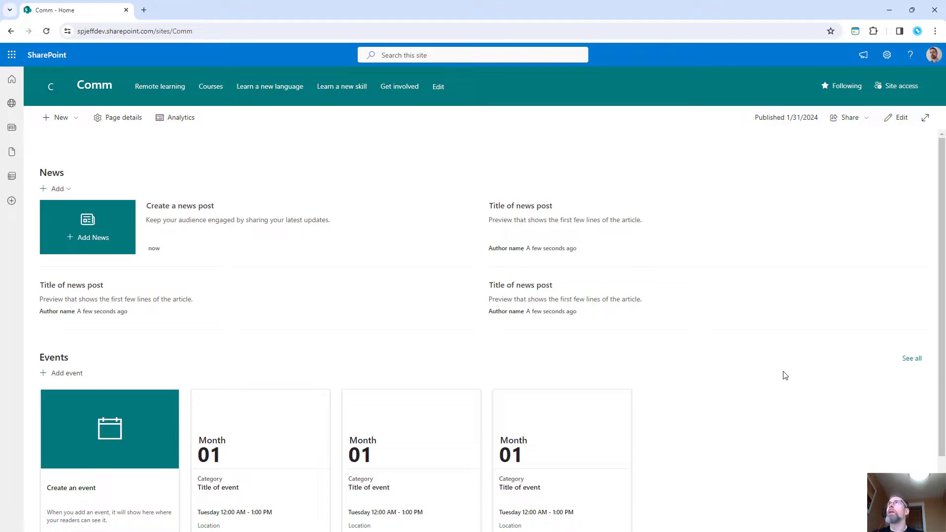